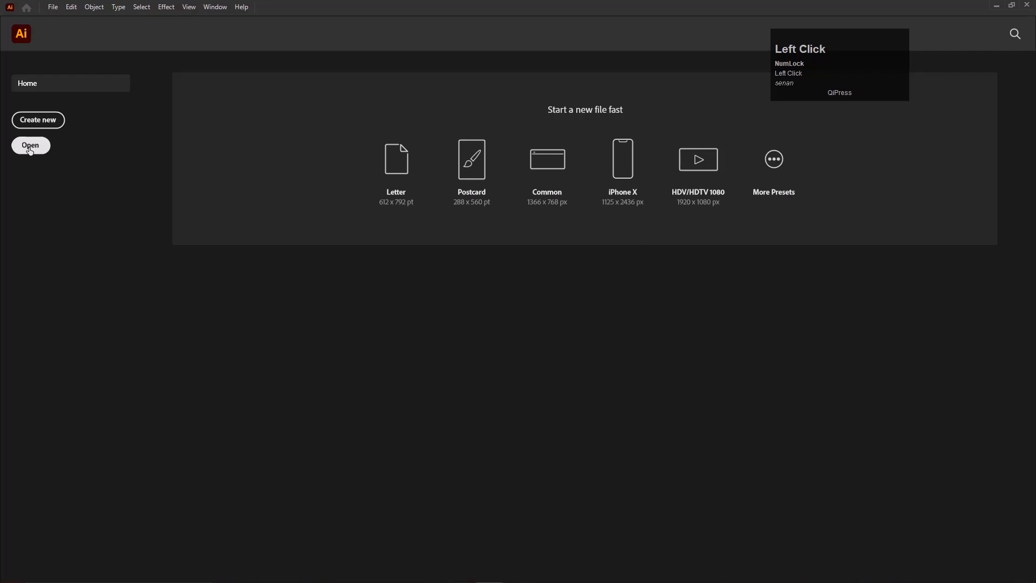
Create a 15 × 10 in CMYK document and open the wolf.jpg image from Downloads.
left_click(38, 120)
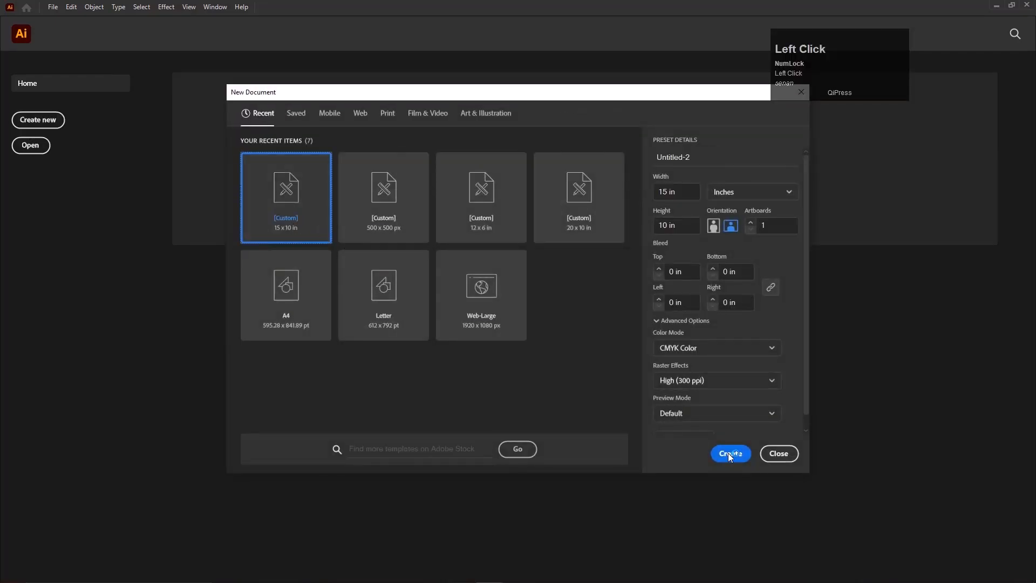
left_click(743, 457)
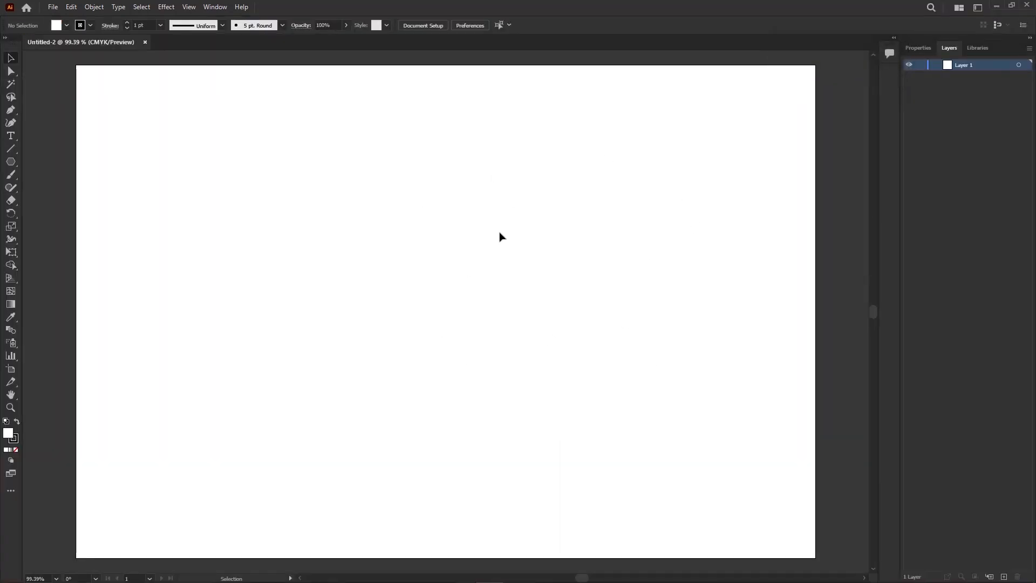
left_click(54, 8)
left_click(67, 42)
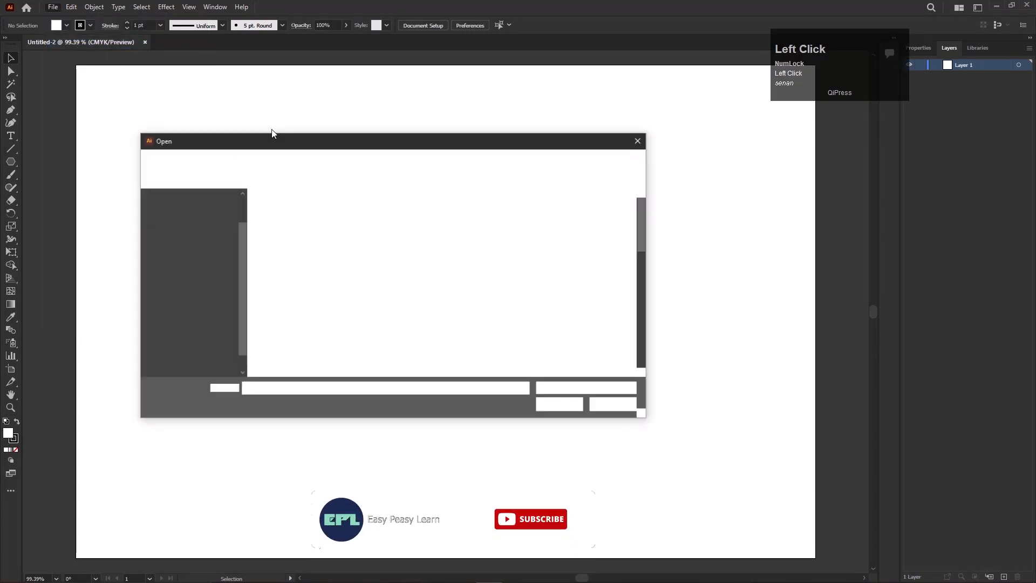
scroll(371, 350, "down", 5)
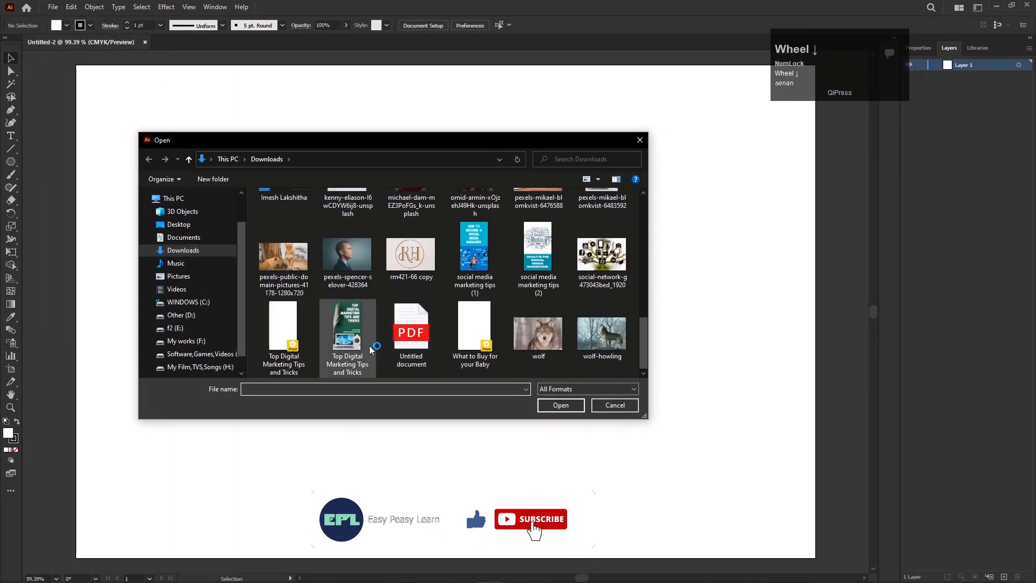
left_click(538, 335)
left_click(562, 405)
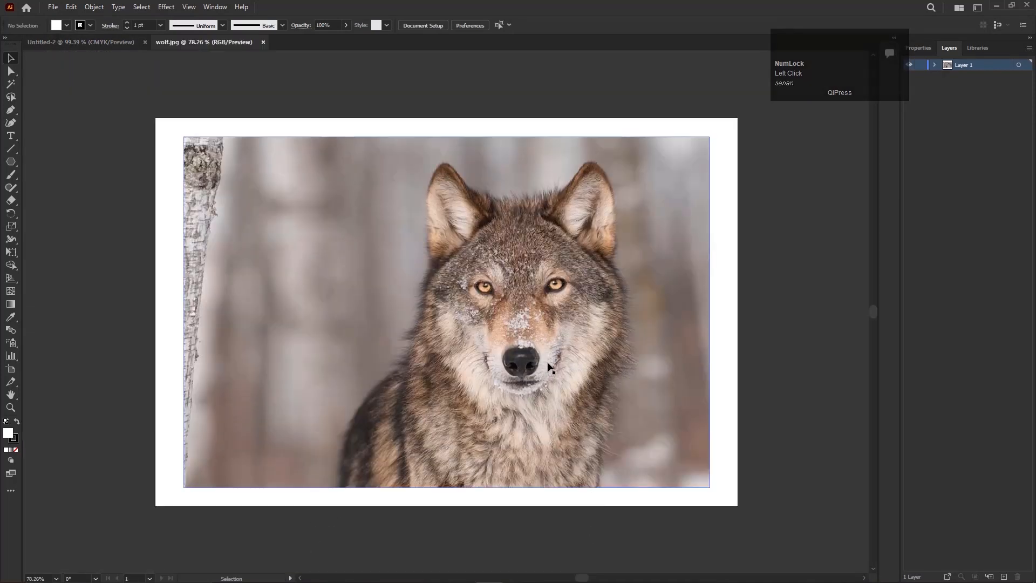
Bring the wolf photo from the wolf.jpg document into the Untitled-2 document.
left_click(562, 323)
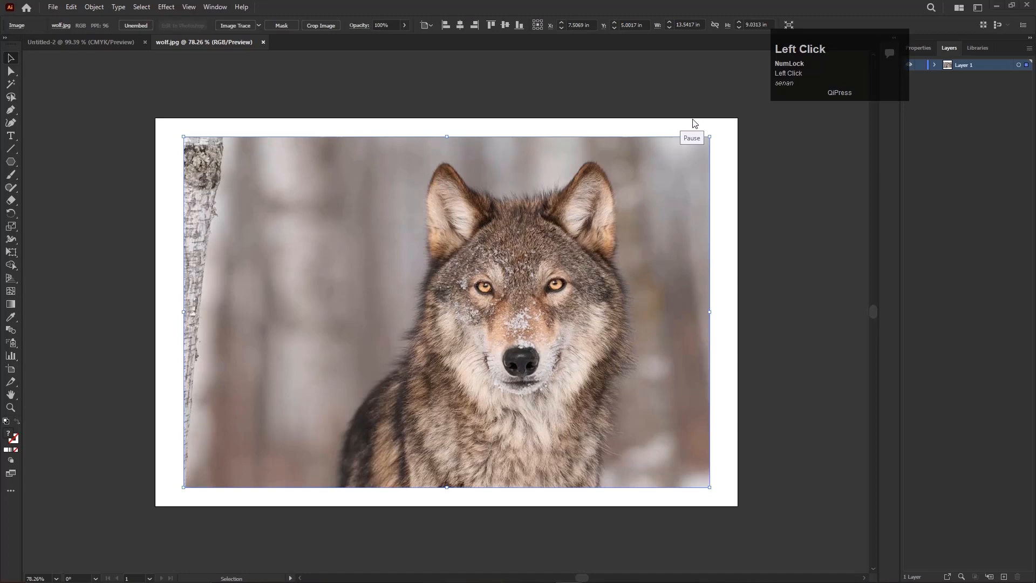
scroll(510, 365, "down", 1)
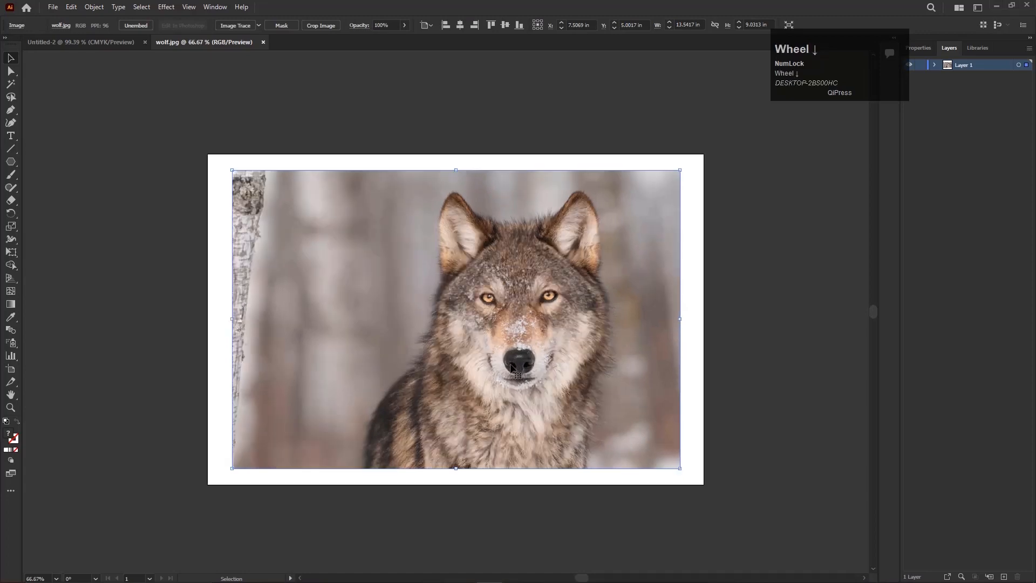
left_click_drag(451, 324, 451, 370)
scroll(451, 370, "down", 3)
scroll(451, 369, "up", 3)
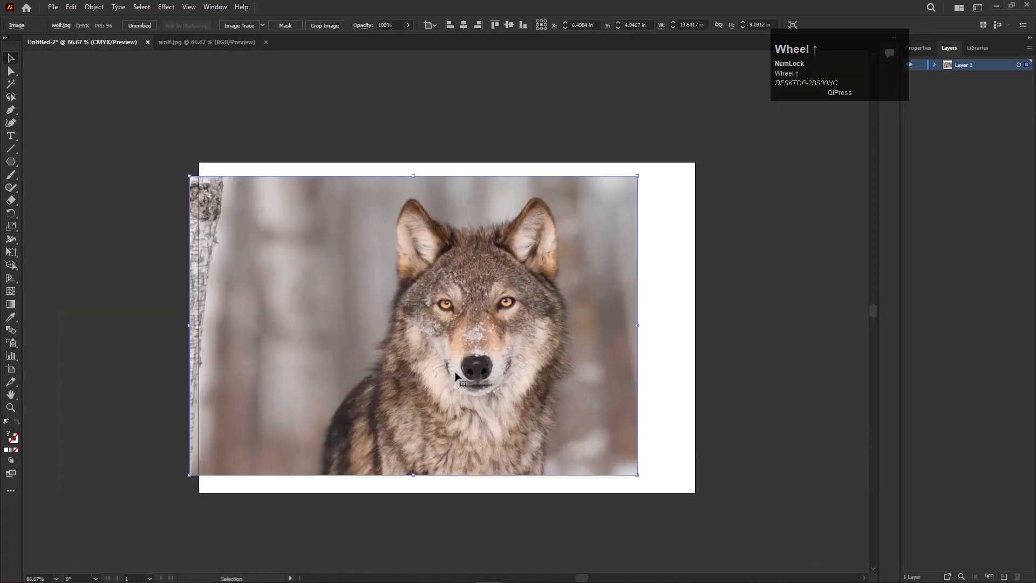
scroll(464, 381, "down", 1)
Enlarge the wolf photo to about 14.66 × 9.77 in and shift it toward the artboard's left side.
left_click_drag(635, 474, 664, 488)
left_click_drag(593, 417, 576, 418)
scroll(401, 357, "up", 2)
left_click(426, 300)
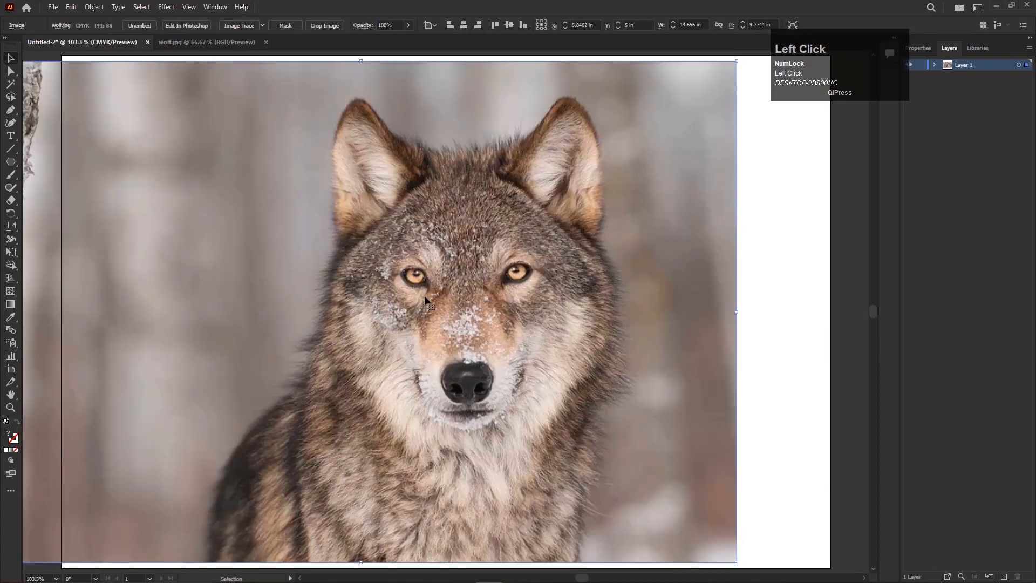
Lock the wolf photo's layer and add a new layer above it.
left_click(920, 65)
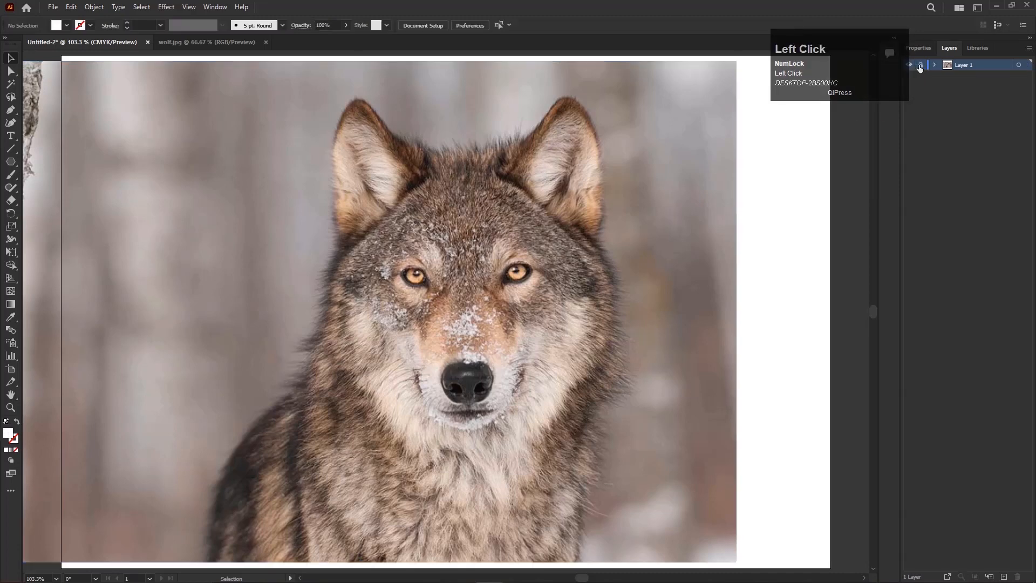
left_click(1006, 577)
Draw a hexagon about 5.23 in wide and 4.53 in high with the default fill and stroke.
left_click_drag(10, 162, 70, 201)
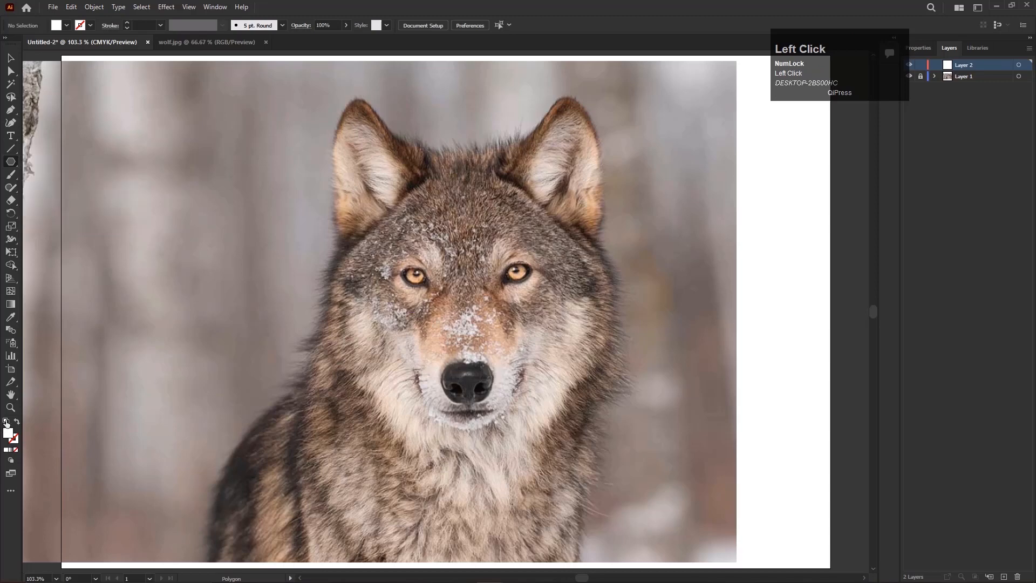
left_click(6, 422)
left_click_drag(316, 195, 385, 312)
key("space")
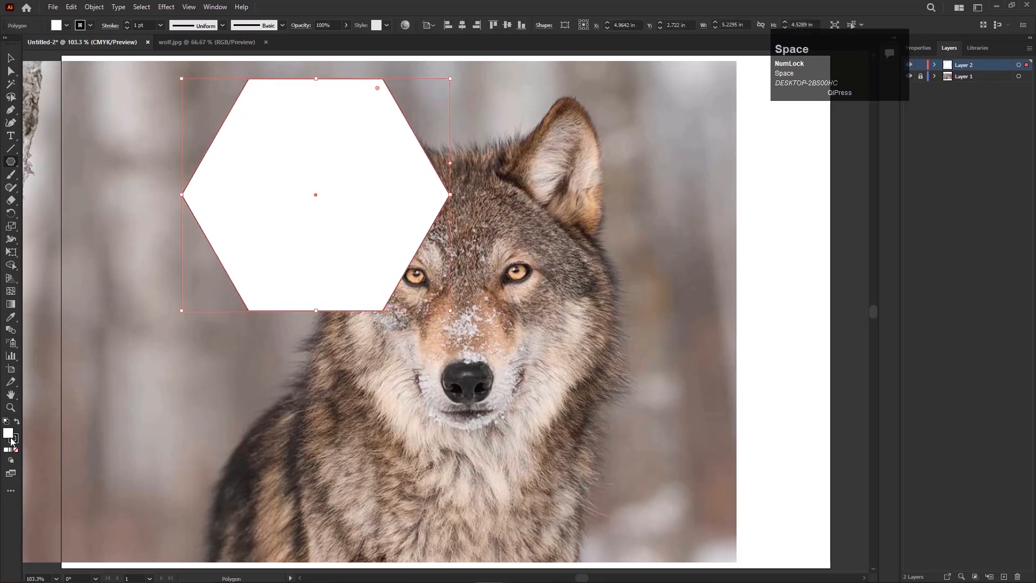
Remove the hexagon's fill and set its stroke weight to 3 pt.
left_click(16, 451)
left_click(11, 58)
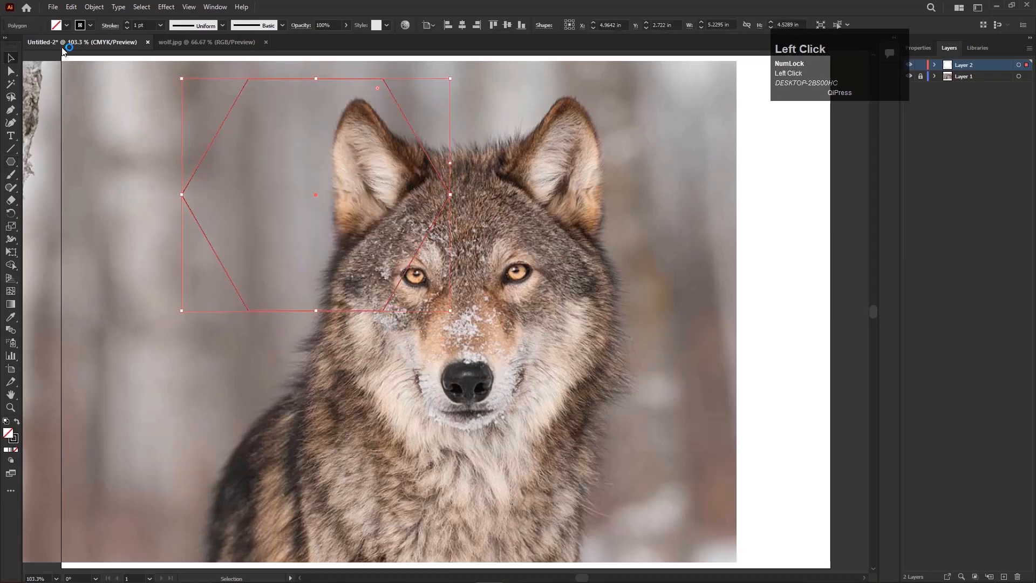
left_click(128, 23)
left_click(128, 24)
Place the hexagon over the wolf's face, rotate it so a corner points up, and enlarge it to about 5.91 × 6.82 in.
left_click_drag(381, 315, 444, 429)
key("ctrl+1")
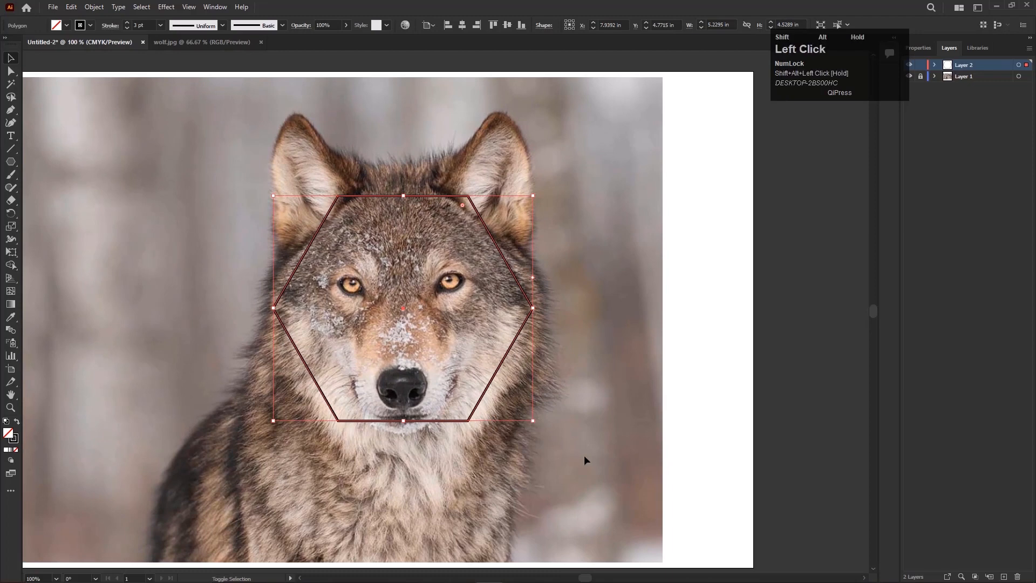
left_click_drag(534, 421, 337, 411)
key("space")
left_click_drag(463, 445, 432, 383)
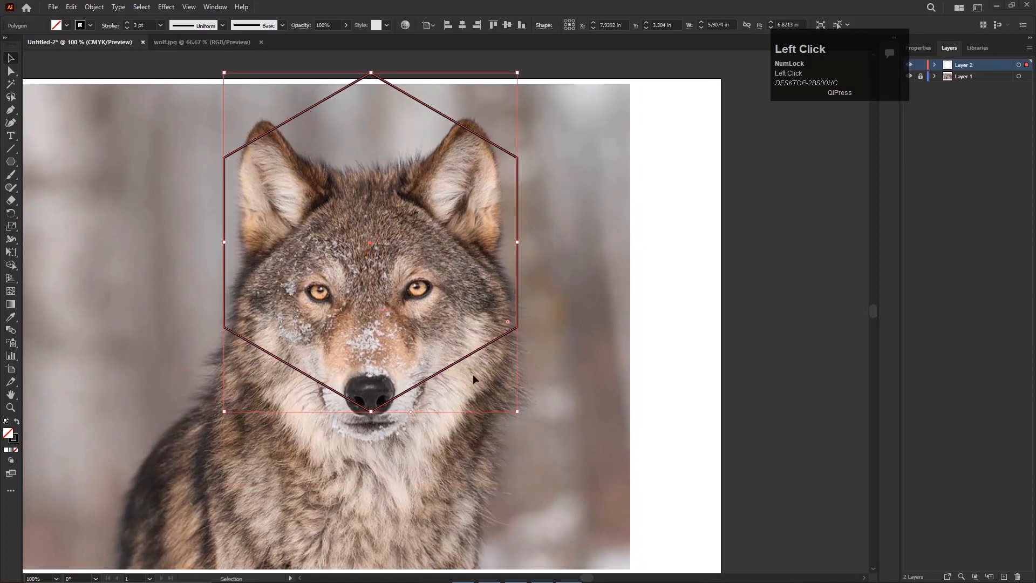
Enlarge the hexagon to about 6.98 × 8.06 in around the wolf's head, with its lowest corner on the nose.
scroll(471, 379, "down", 1)
scroll(502, 399, "up", 1)
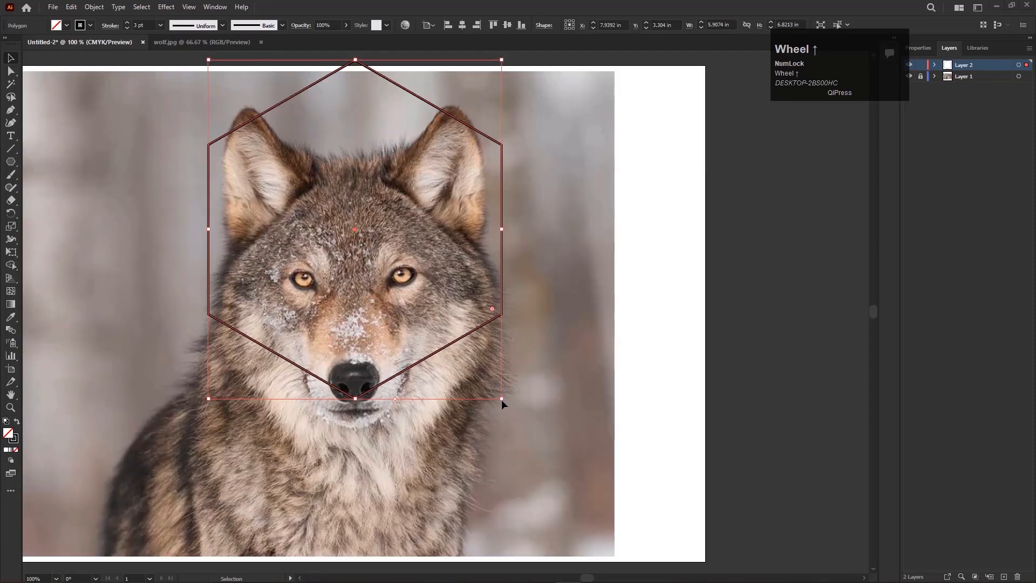
left_click_drag(500, 398, 529, 416)
left_click_drag(458, 359, 483, 385)
left_click_drag(542, 442, 567, 463)
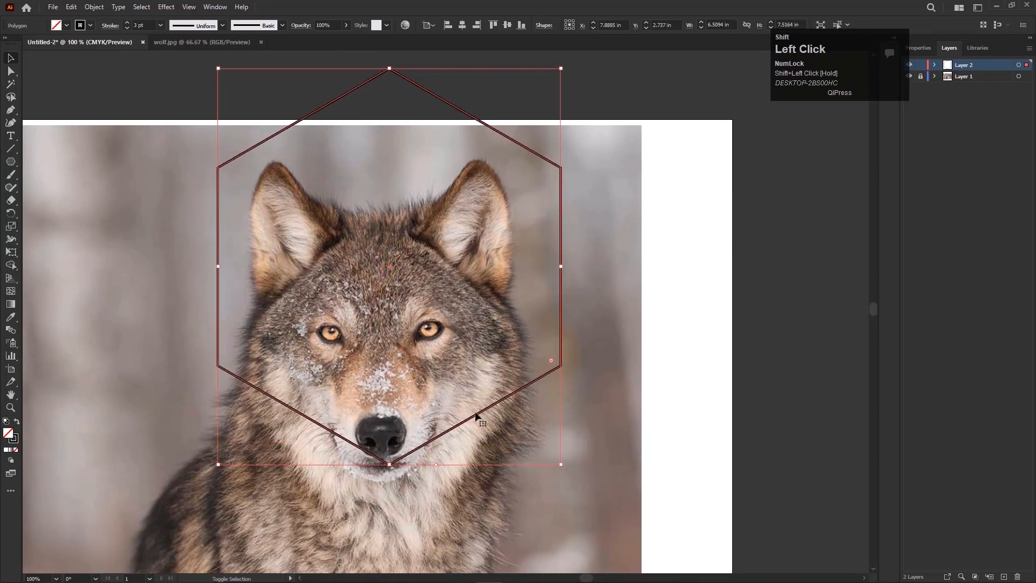
left_click_drag(478, 411, 473, 396)
key("space")
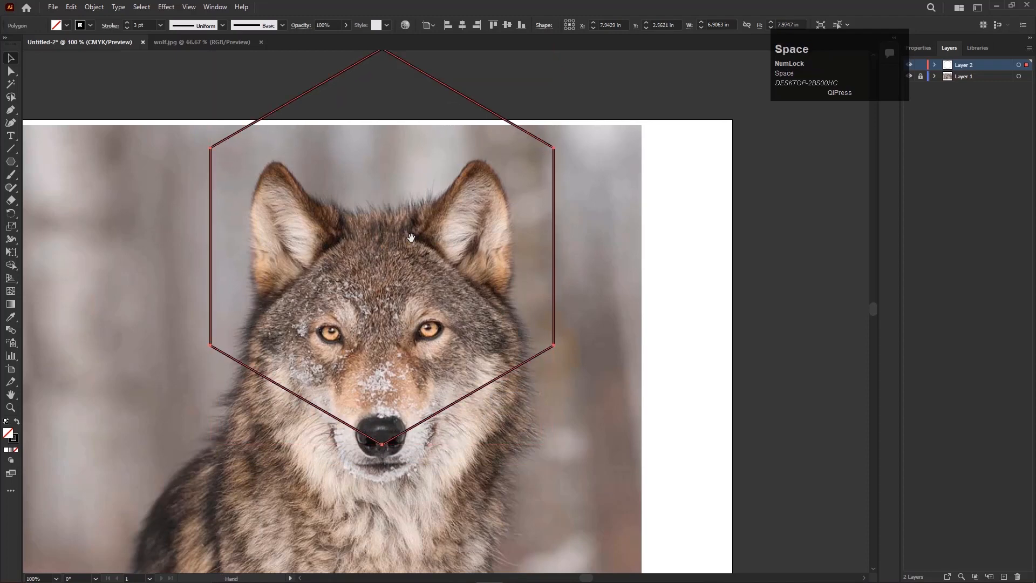
left_click_drag(410, 231, 398, 278)
left_click_drag(368, 92, 368, 88)
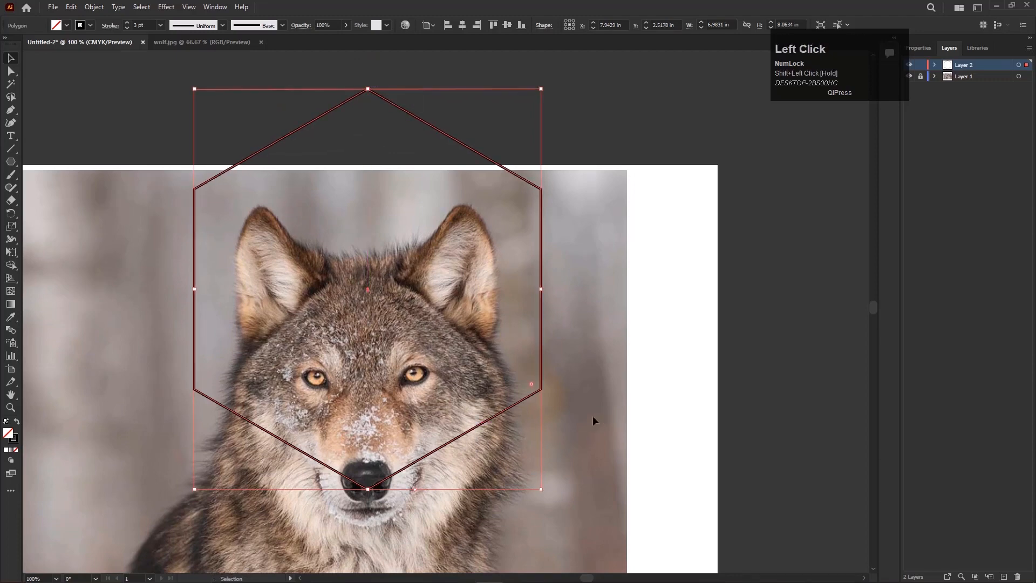
left_click(315, 285)
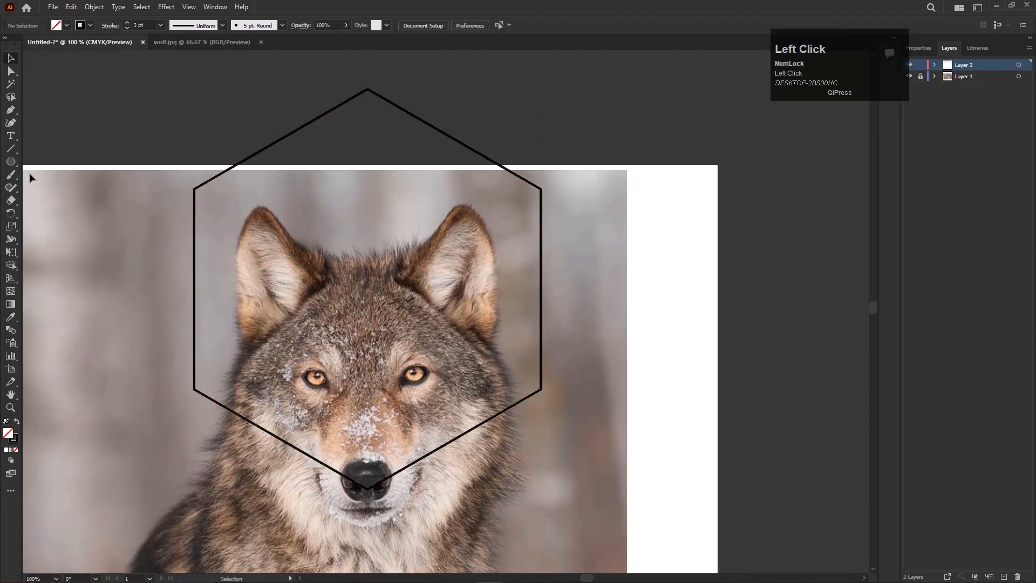
Draw three straight lines joining the hexagon's bottom corner to its top, upper-right and upper-left corners.
left_click_drag(10, 149, 49, 152)
key("space")
left_click_drag(331, 336, 334, 330)
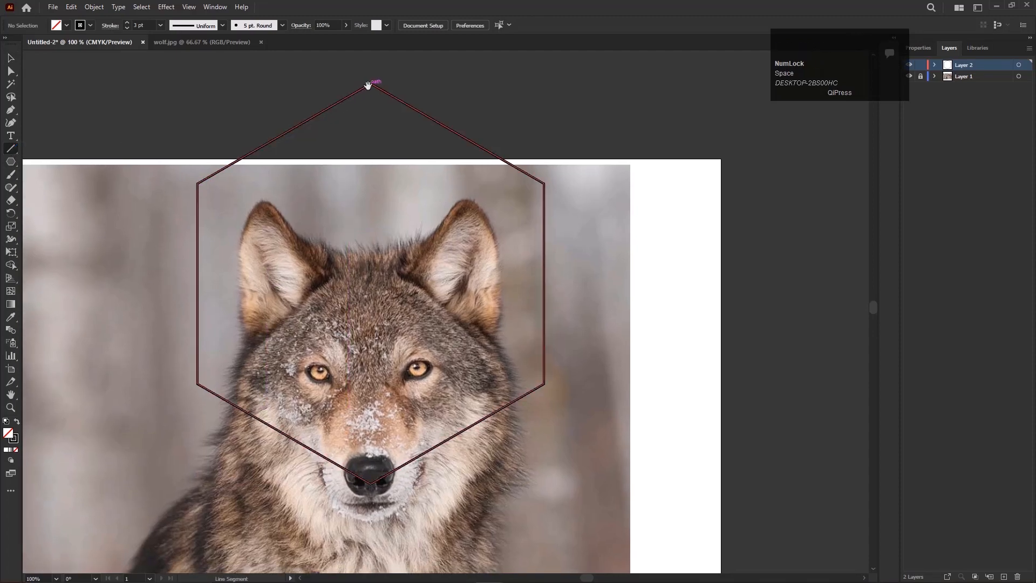
left_click_drag(370, 82, 371, 483)
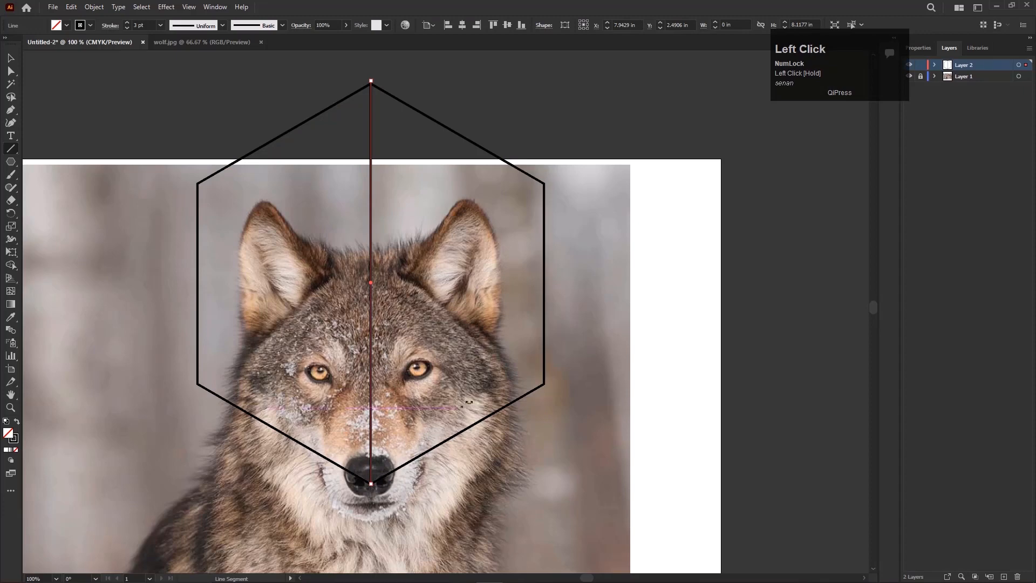
mouse_move(544, 183)
left_mouse_down()
mouse_move(451, 371)
mouse_move(371, 484)
left_mouse_up()
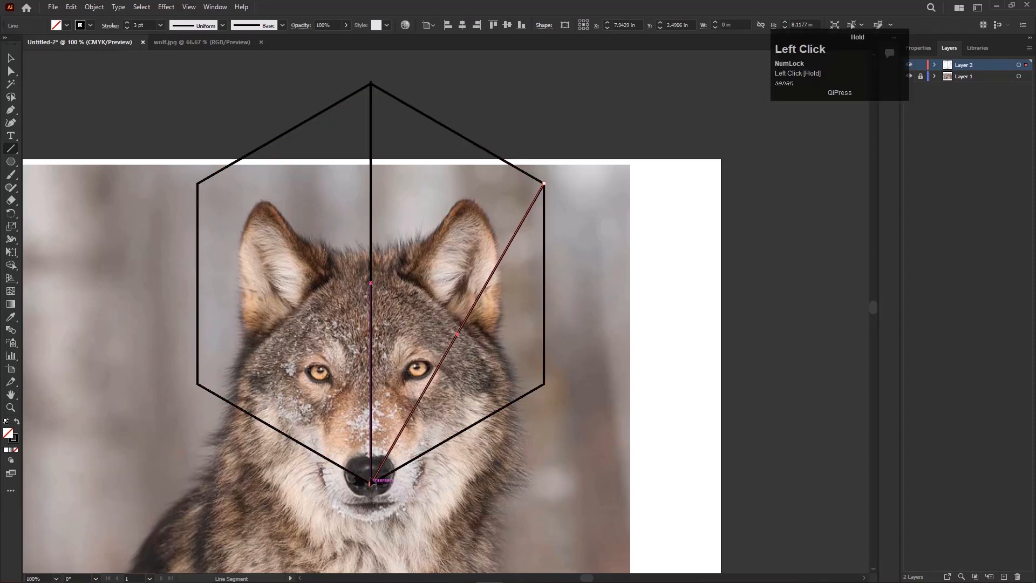
mouse_move(198, 184)
left_mouse_down()
mouse_move(357, 434)
mouse_move(373, 486)
left_mouse_up()
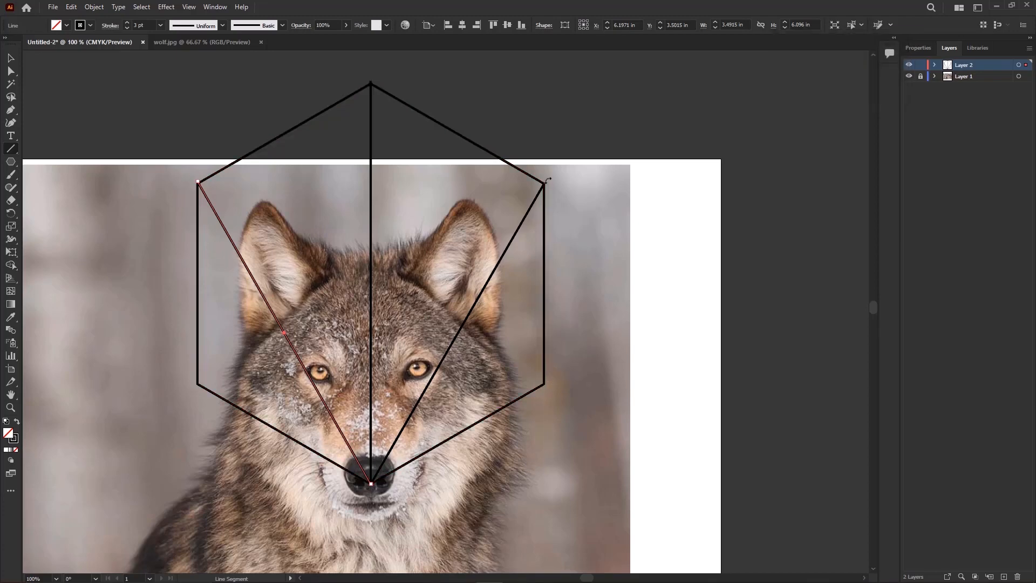
Draw two crossing diagonals from the hexagon's upper side corners to the opposite lower side corners.
mouse_move(540, 206)
left_mouse_down()
mouse_move(544, 184)
mouse_move(198, 384)
left_mouse_up()
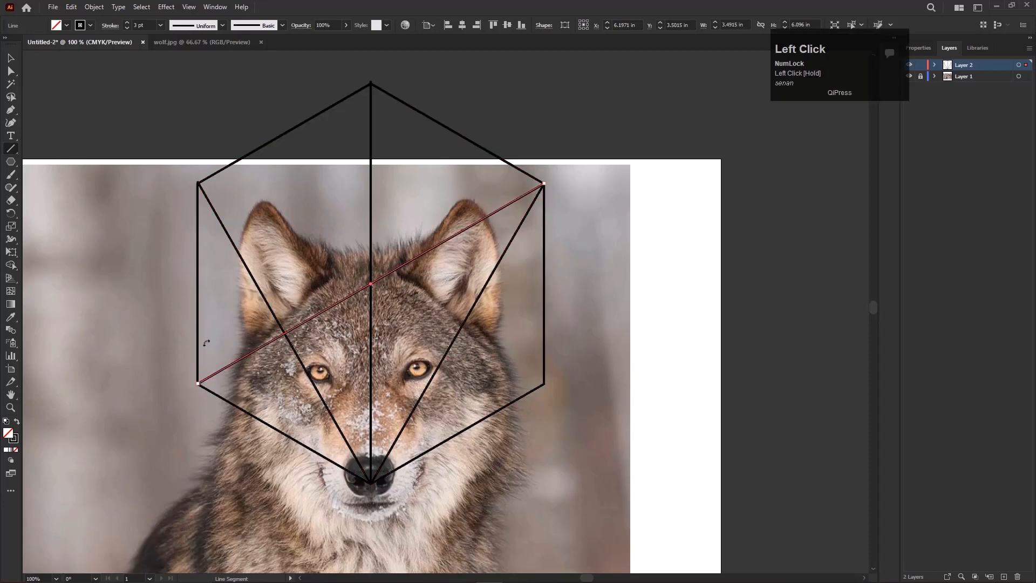
left_click_drag(198, 182, 545, 382)
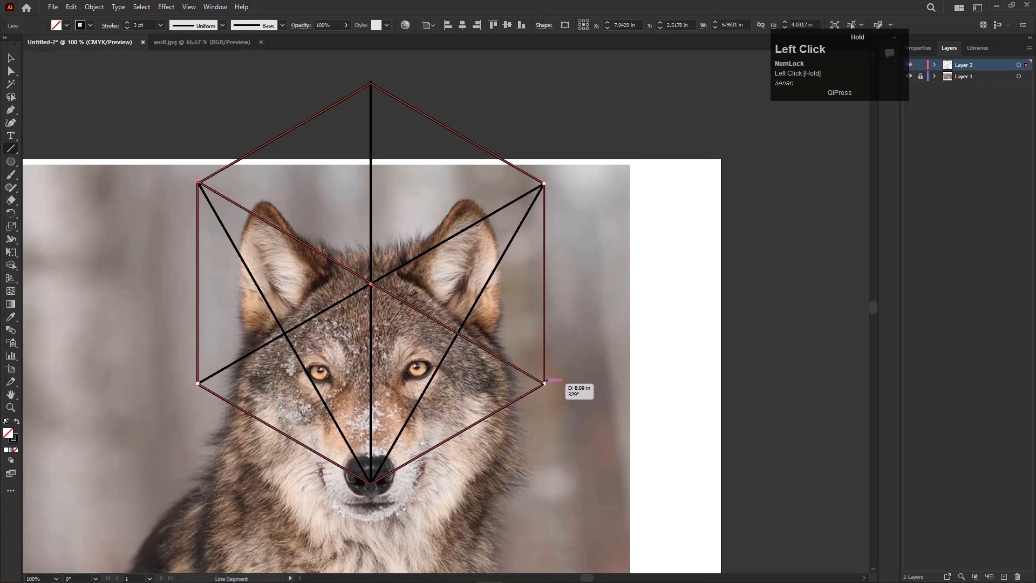
left_click_drag(545, 383, 545, 383)
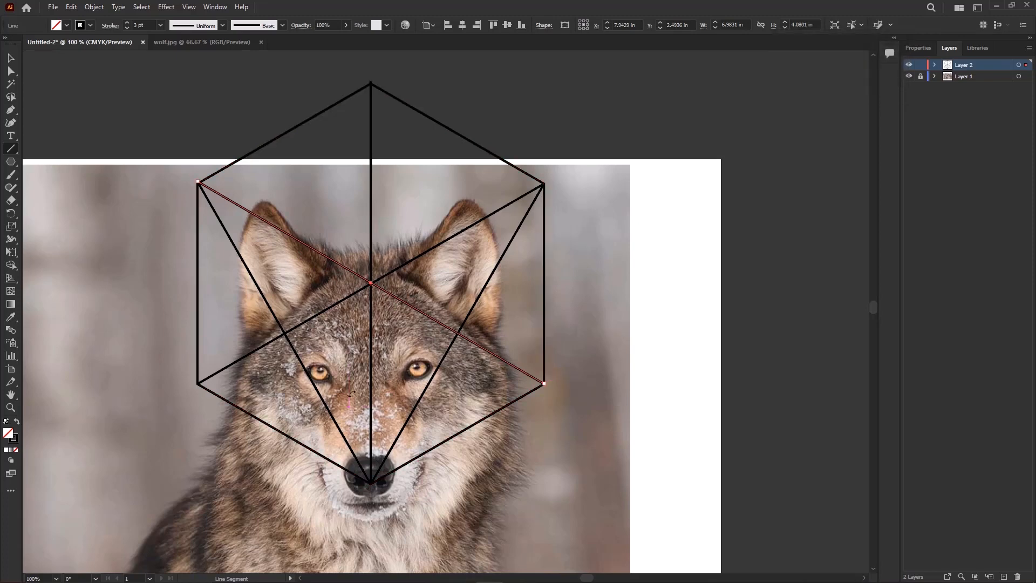
Draw a short line from each diagonal crossing above the eyes to the midpoint of the nearest vertical hexagon side.
left_click_drag(458, 332, 547, 281)
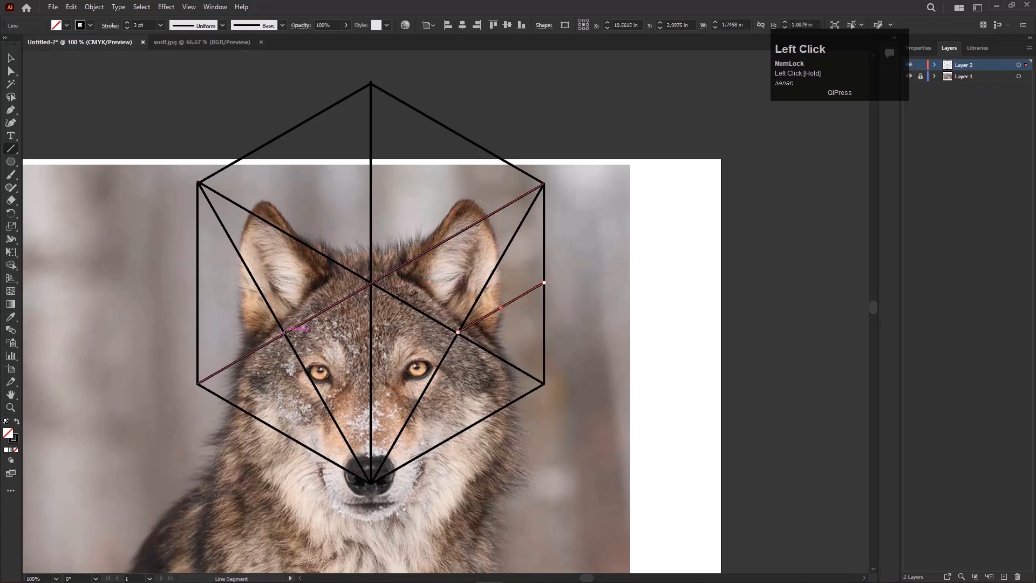
left_click_drag(285, 334, 196, 280)
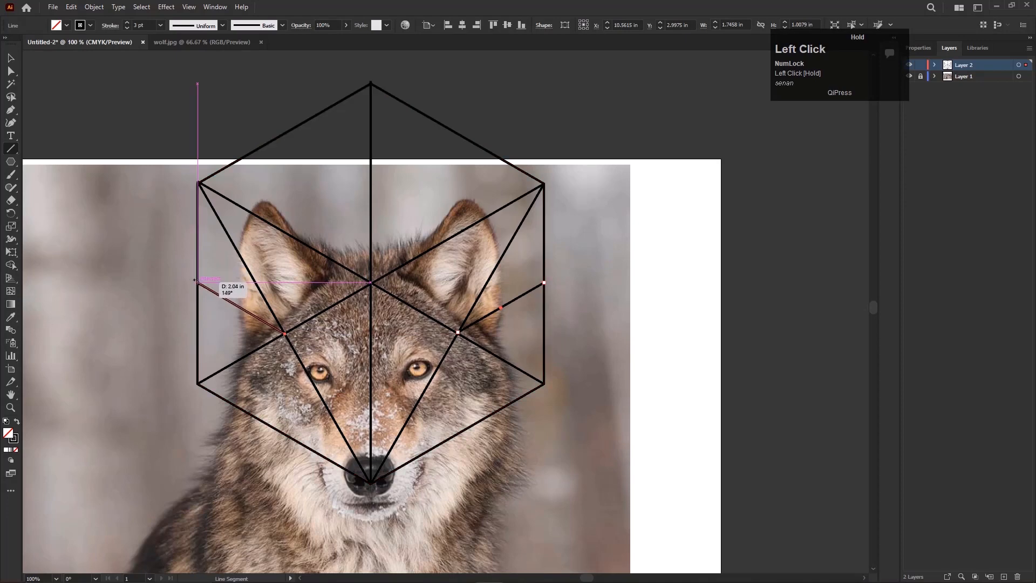
left_click_drag(195, 281, 196, 280)
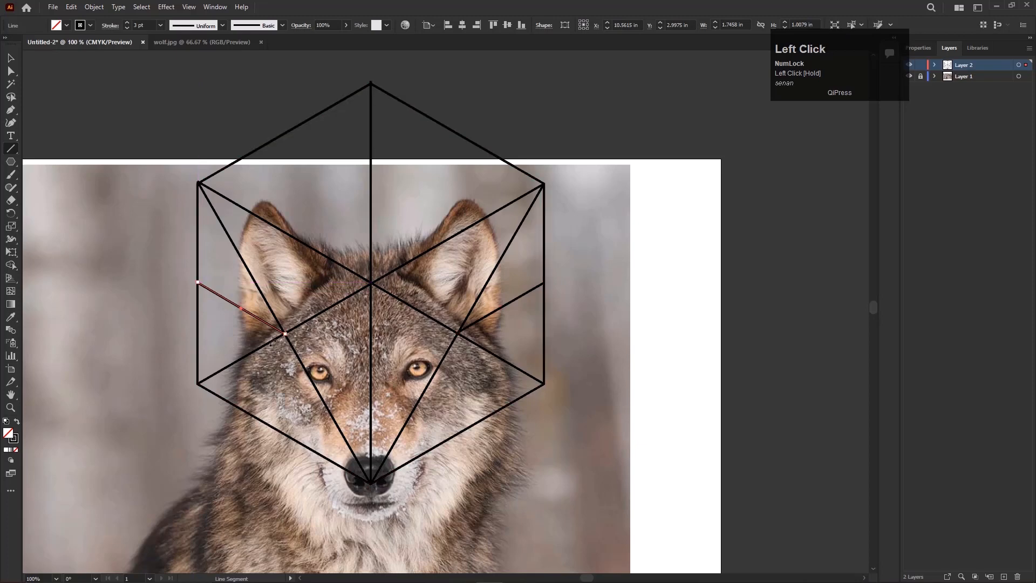
Select the hexagon with all its inner lines and set Shape Builder to a black fill with no stroke.
left_click(10, 58)
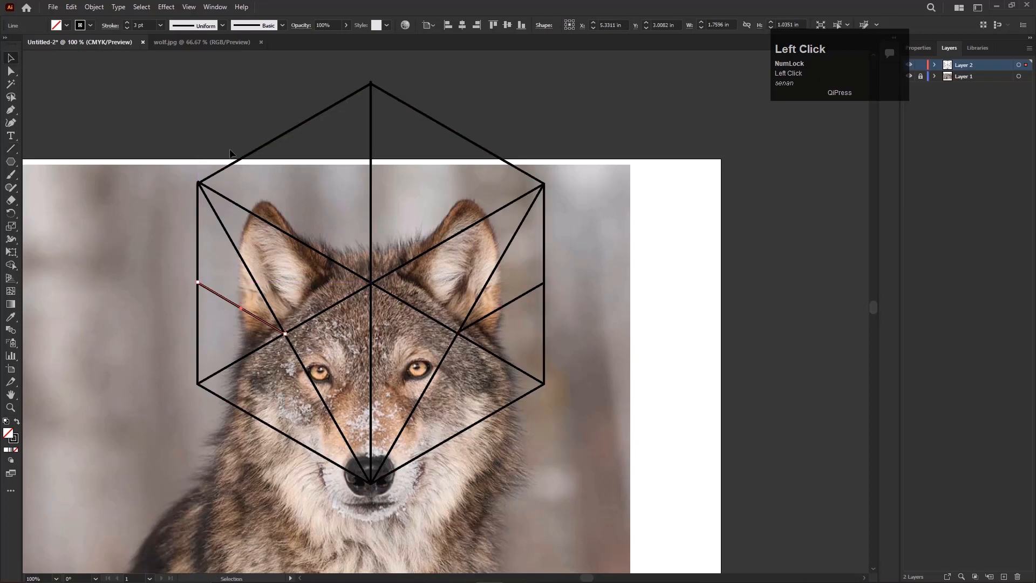
left_click_drag(216, 153, 661, 517)
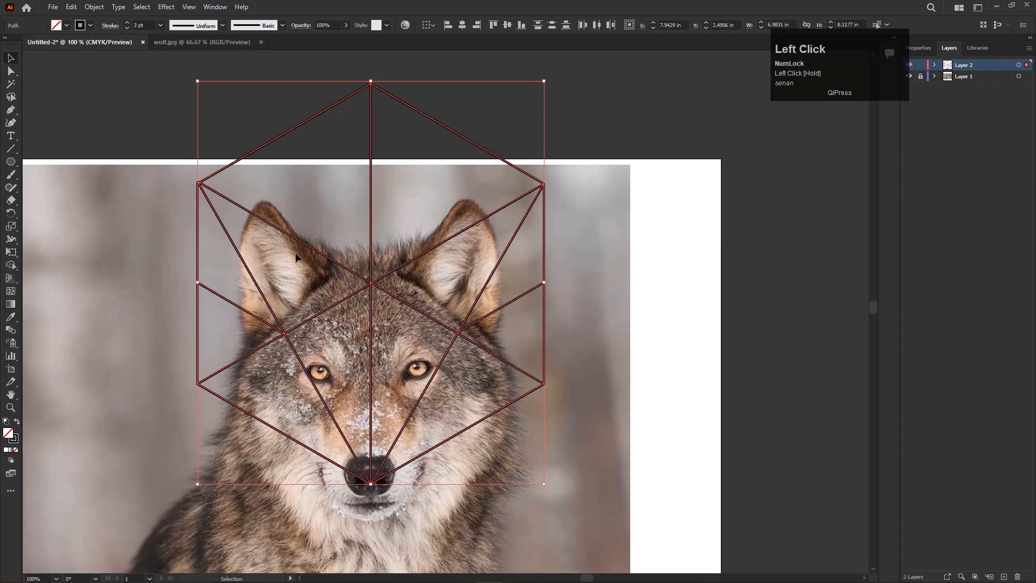
mouse_move(372, 288)
left_mouse_down()
mouse_move(359, 254)
mouse_move(380, 280)
left_mouse_up()
scroll(359, 254, "down", 1)
left_click_drag(254, 145, 556, 412)
scroll(371, 288, "up", 1)
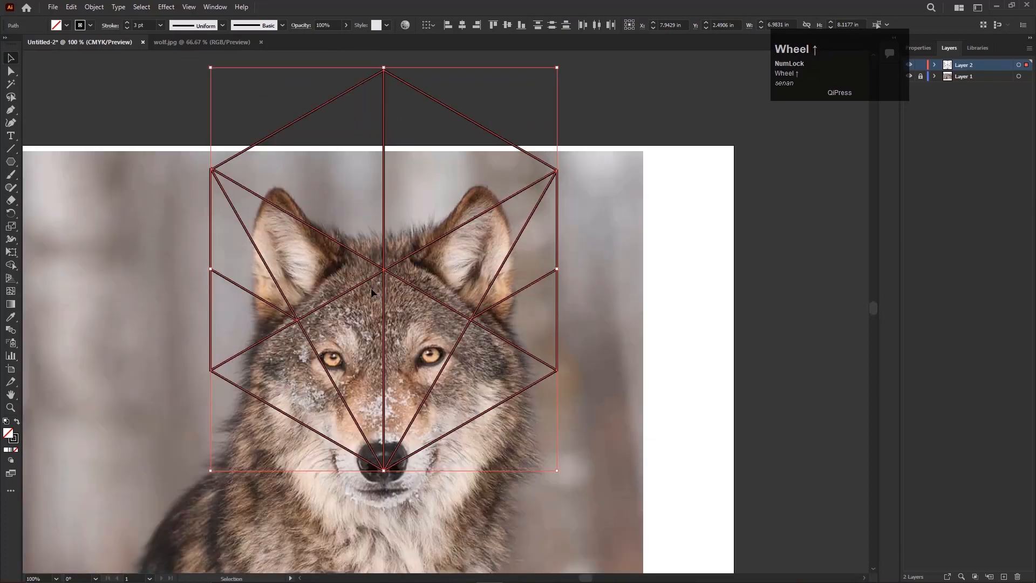
left_click(13, 266)
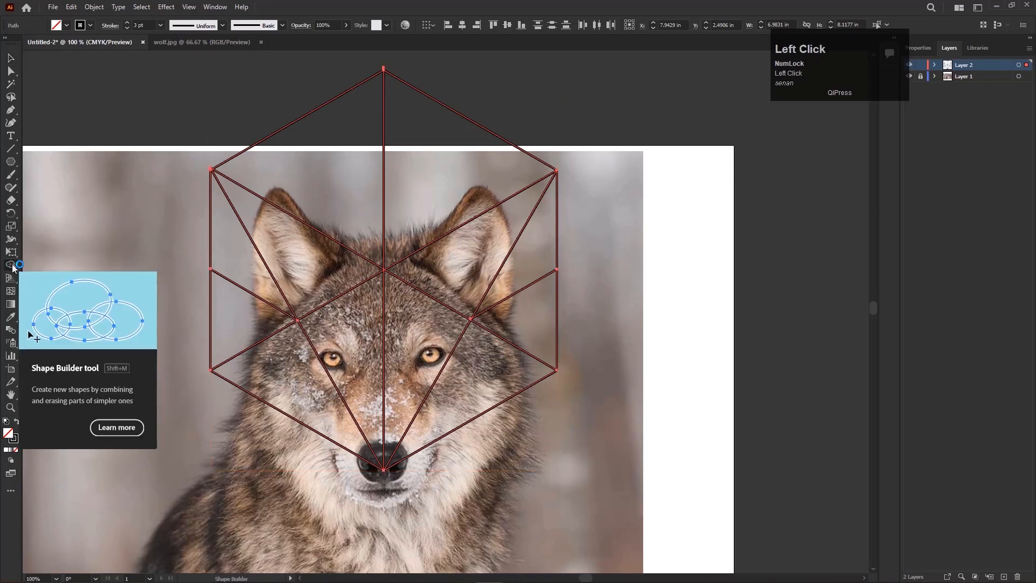
left_click(44, 265)
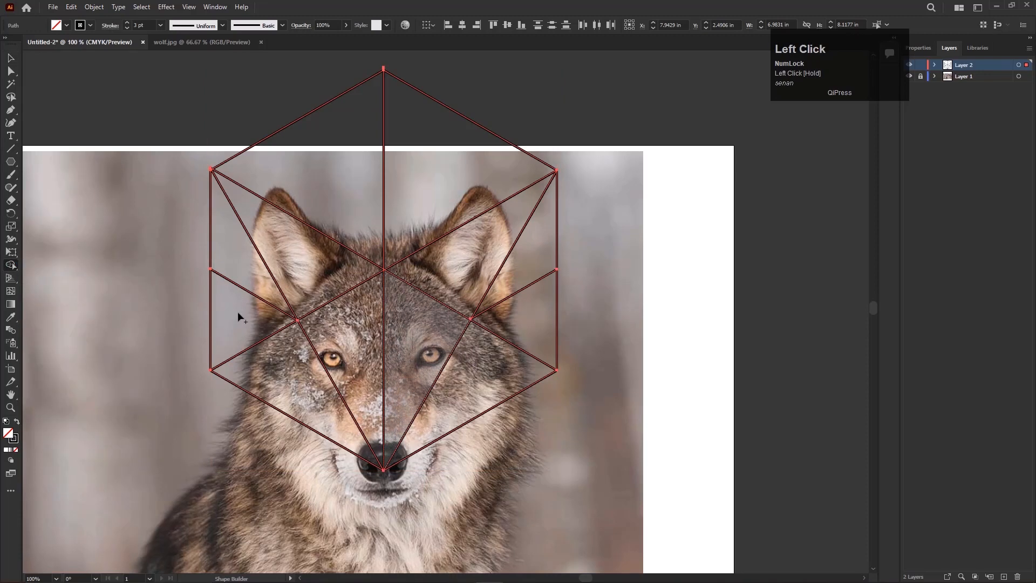
left_click(228, 258)
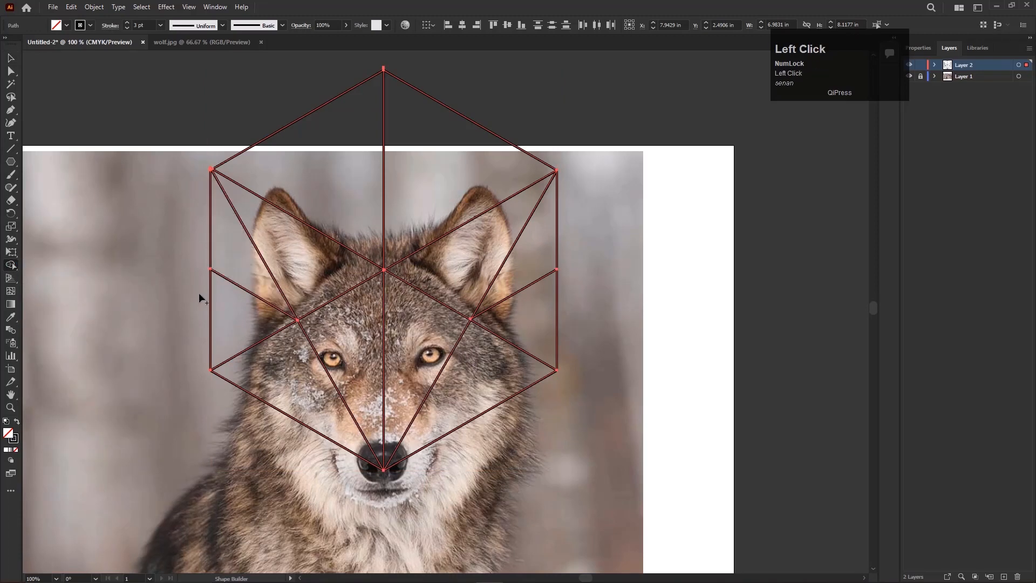
left_click(16, 422)
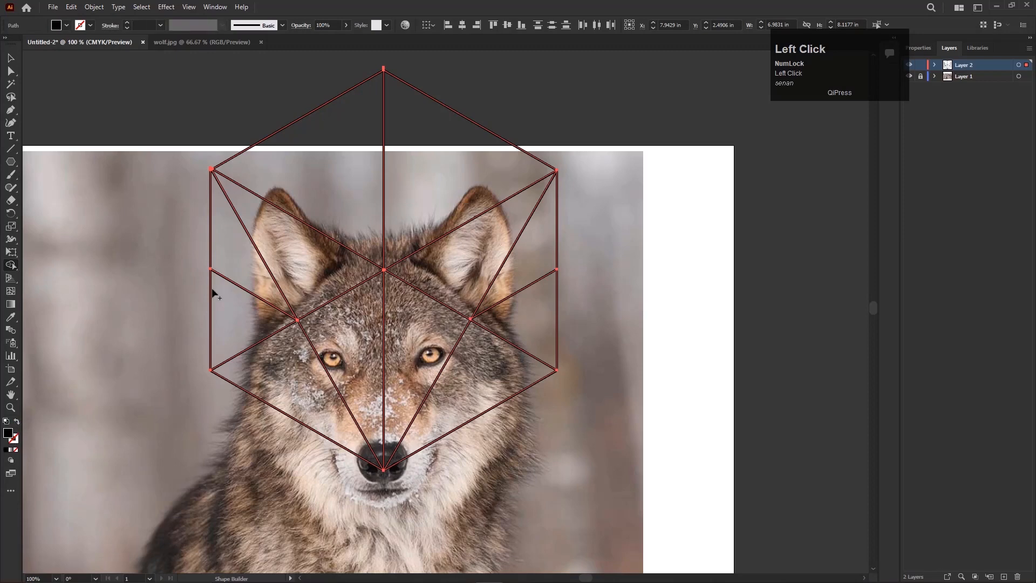
Use Shape Builder to turn the ten regions of the wolf's ears, face and cheeks into black-filled shapes.
left_click(246, 251)
left_click(307, 253)
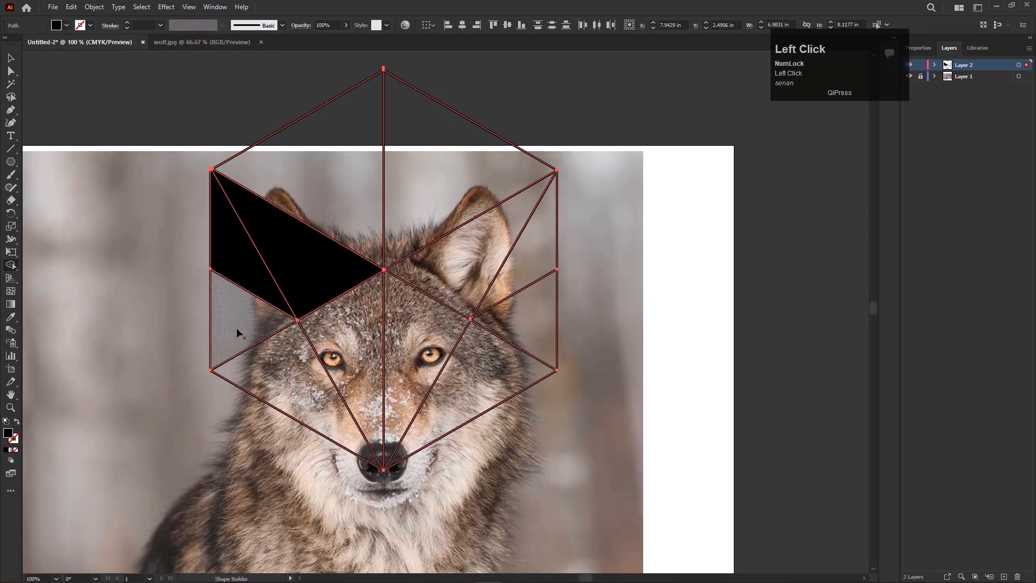
left_click(238, 331)
left_click(302, 389)
left_click(353, 347)
left_click(413, 341)
left_click(475, 372)
left_click(530, 282)
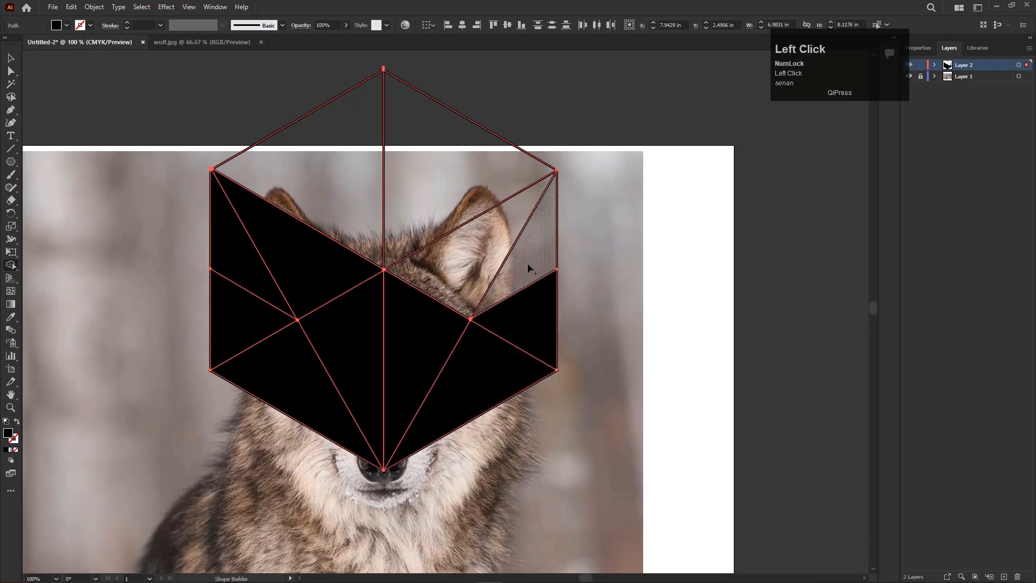
left_click(528, 267)
left_click(483, 246)
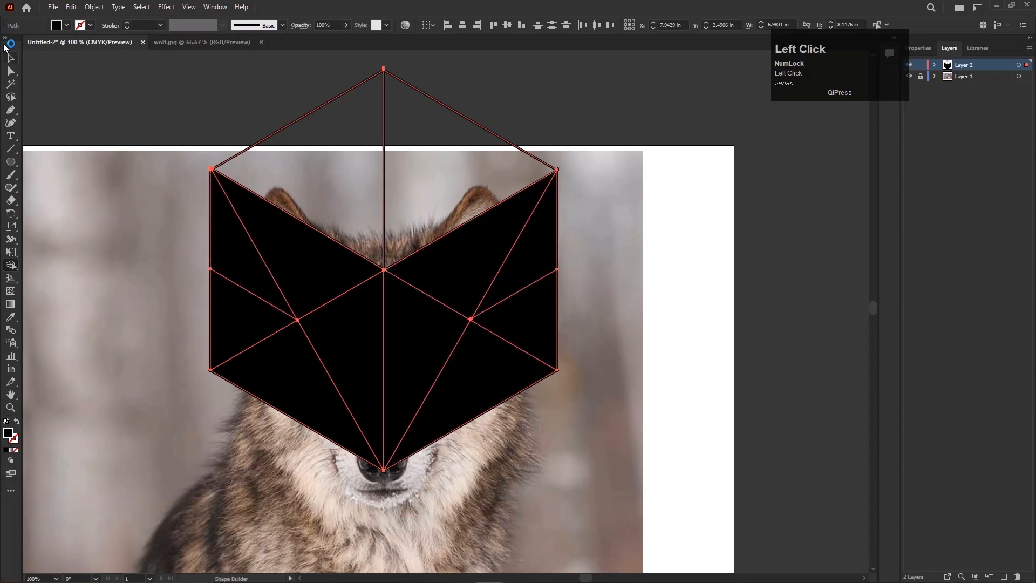
Delete the leftover outlines above the V-shaped upper edge of the black wolf head.
left_click(11, 56)
left_click(171, 83)
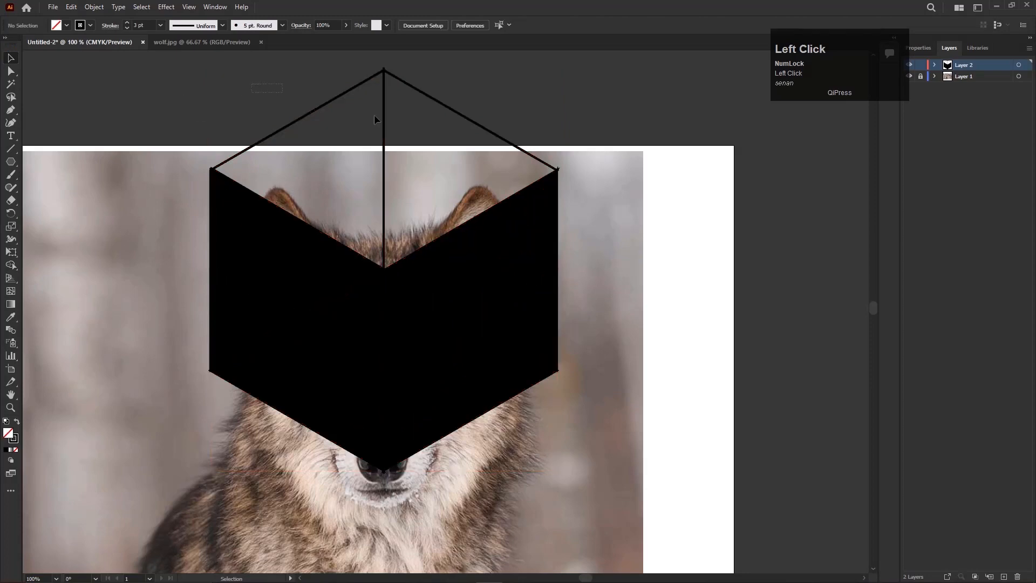
left_click_drag(455, 119, 455, 119)
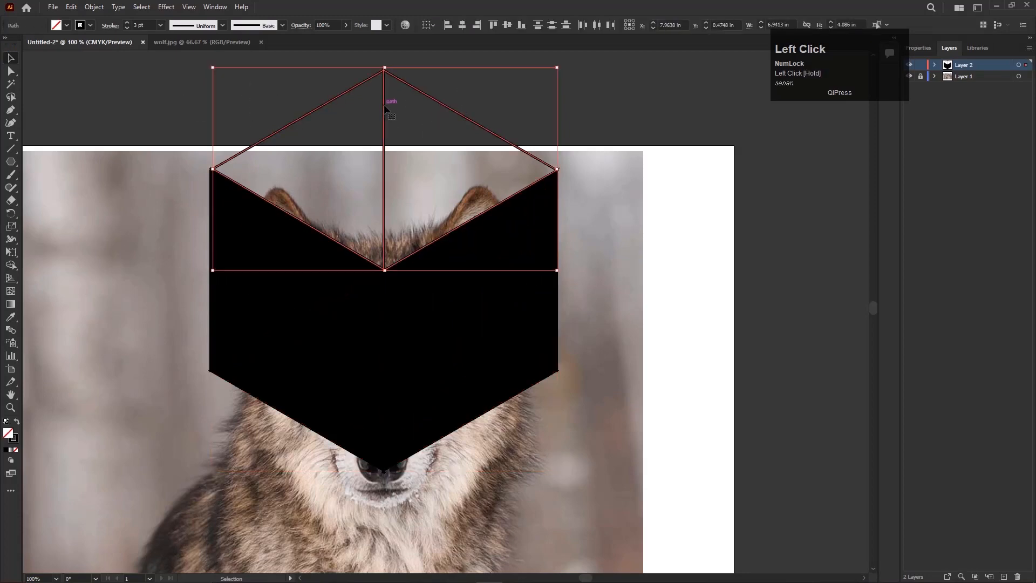
key("Delete")
Move the black wolf-head shapes down towards the artboard's middle and hide the photo on Layer 1.
scroll(427, 310, "down", 1)
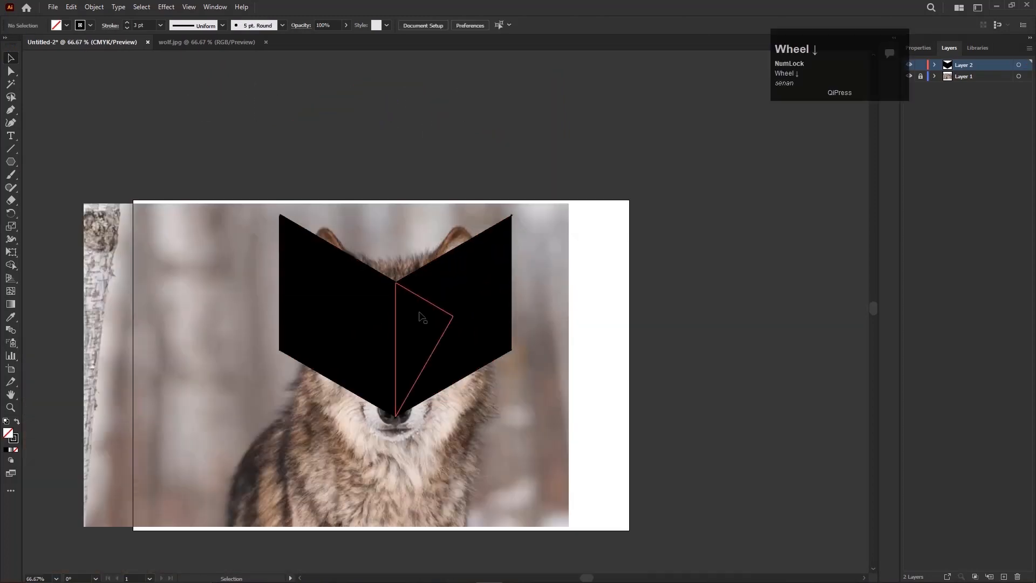
left_click_drag(345, 192, 500, 415)
left_click_drag(462, 360, 434, 409)
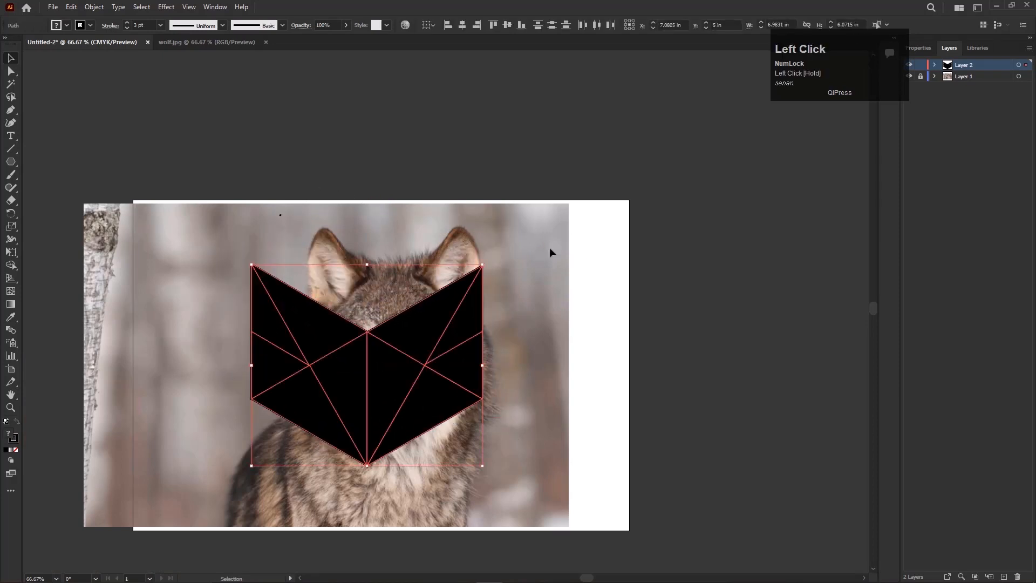
left_click(911, 76)
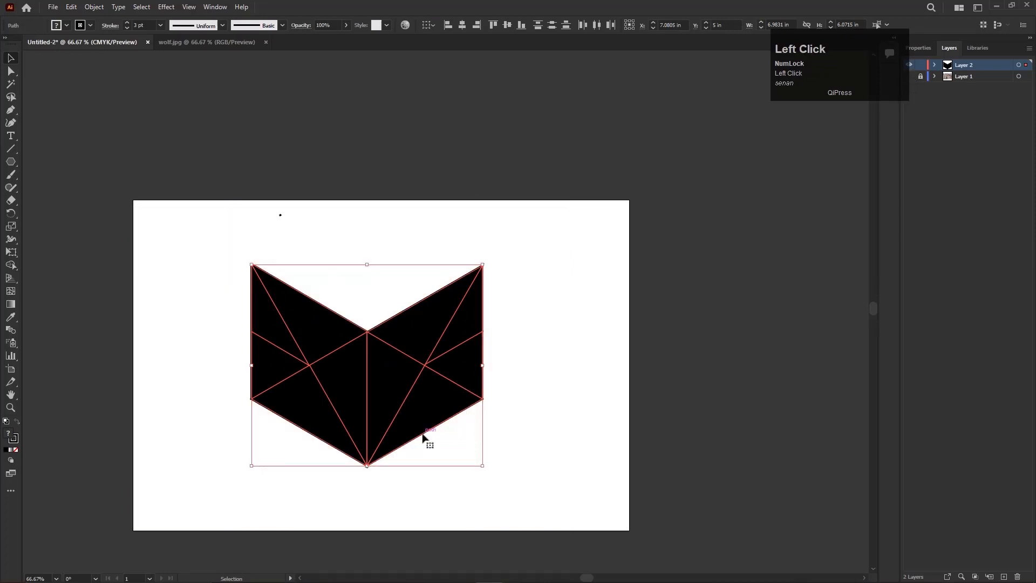
Shift all the black wolf-head shapes slightly right and down, closer to the artboard's centre.
scroll(423, 438, "up", 2)
left_click_drag(604, 469, 591, 455)
key("space")
left_click_drag(657, 403, 626, 405)
left_click_drag(193, 129, 554, 474)
left_click_drag(483, 390, 494, 391)
left_click(648, 307)
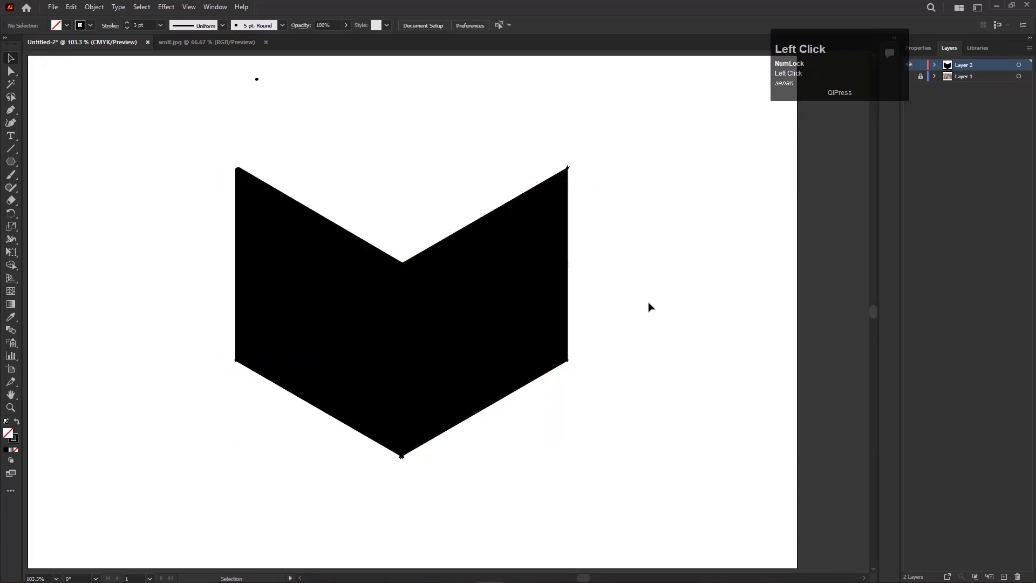
Fill the head's upper-left inner triangle, between the ear tip and the centre notch, with blue (about #4752A4).
left_click(335, 278)
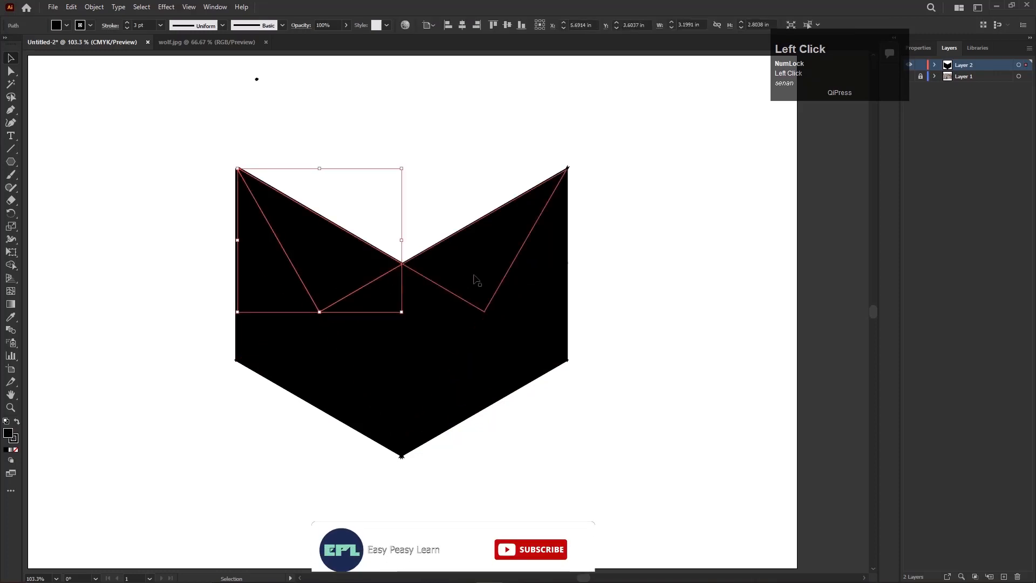
key("shift")
left_click(476, 280, "shift")
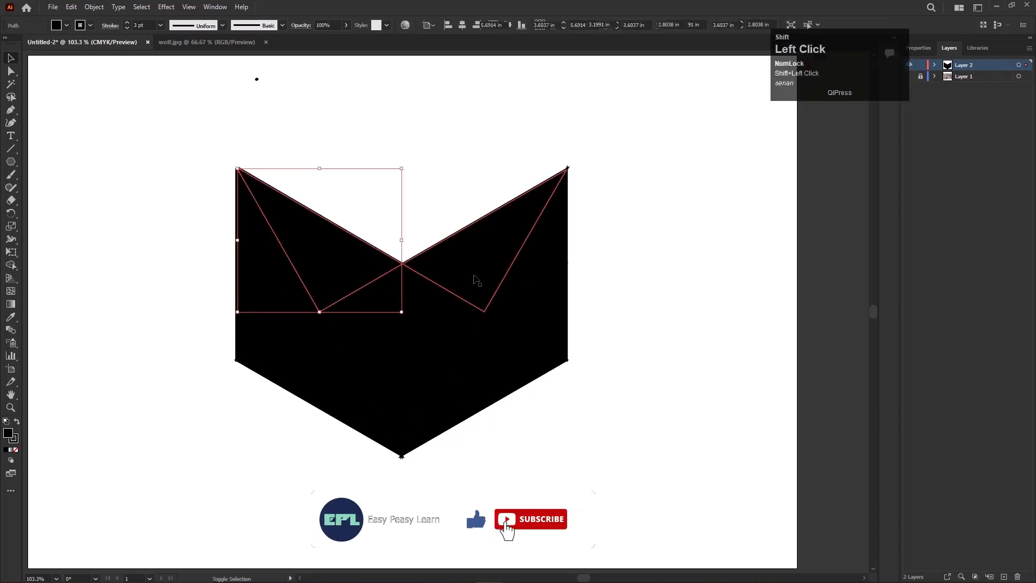
left_click(387, 228)
left_click(317, 252)
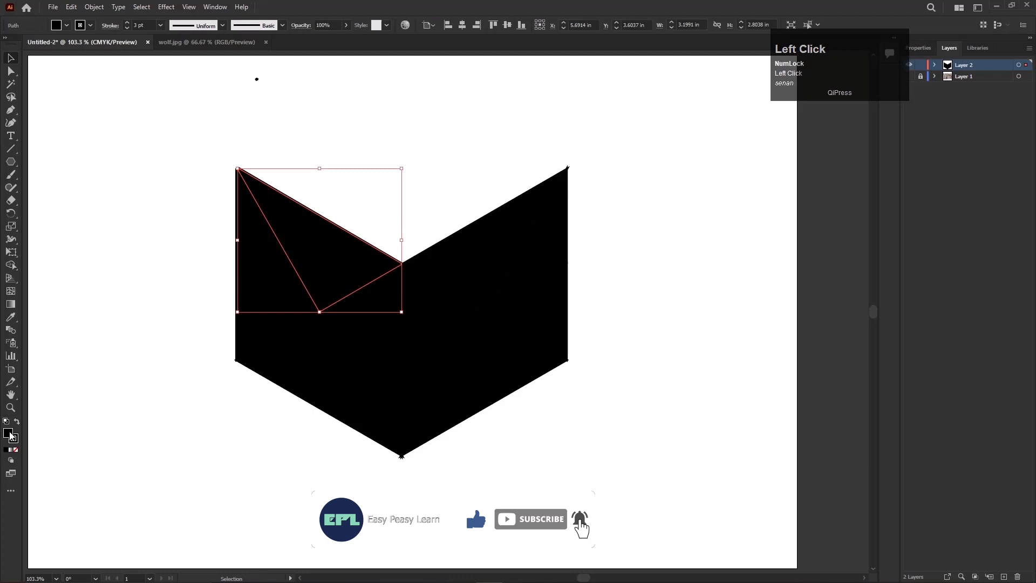
double_click(8, 433)
left_click(193, 202)
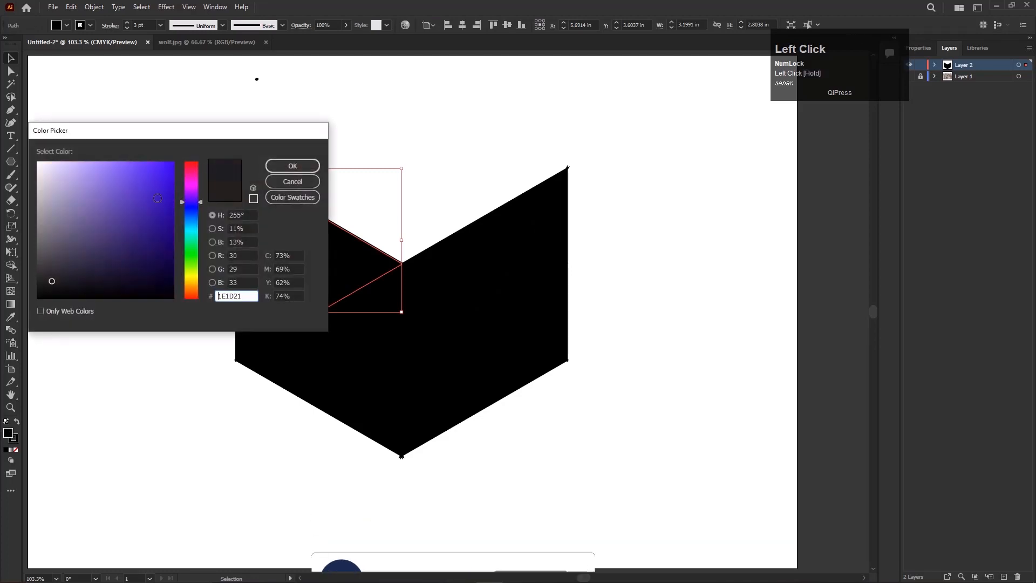
left_click_drag(168, 167, 186, 157)
left_click(280, 167)
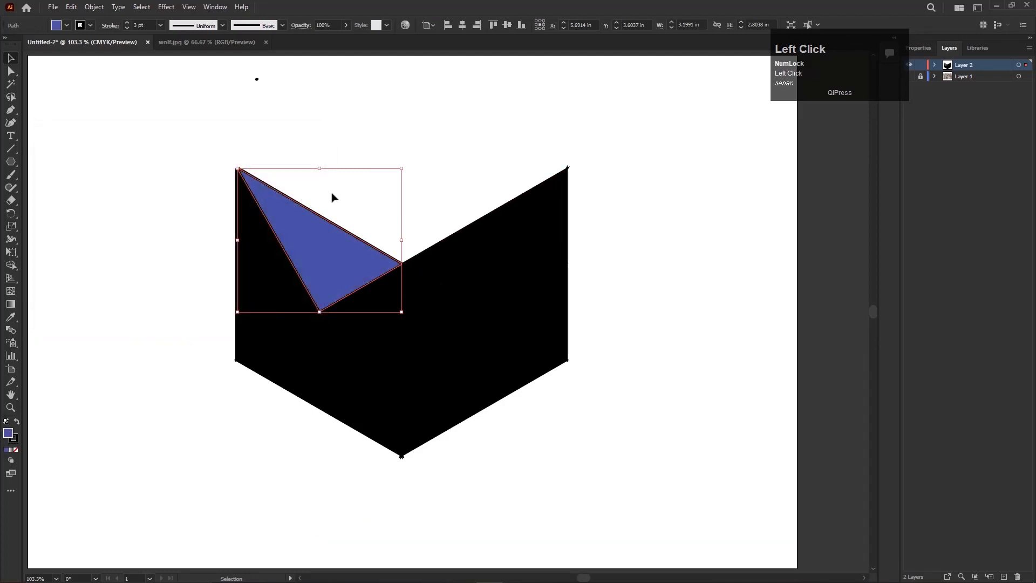
Remove the stroke from the blue upper-left triangle.
left_click(462, 201)
left_click(339, 254)
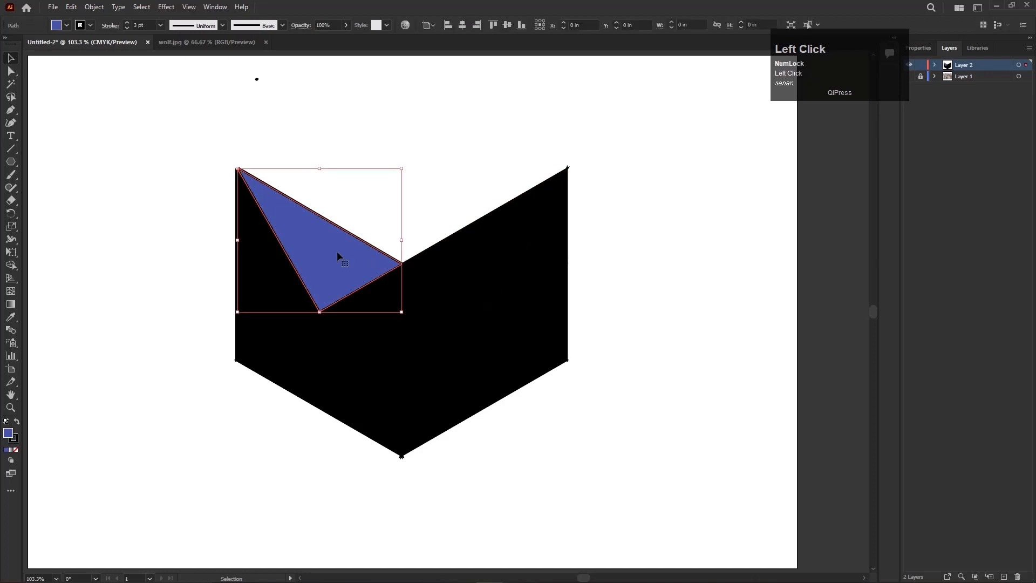
left_click(91, 26)
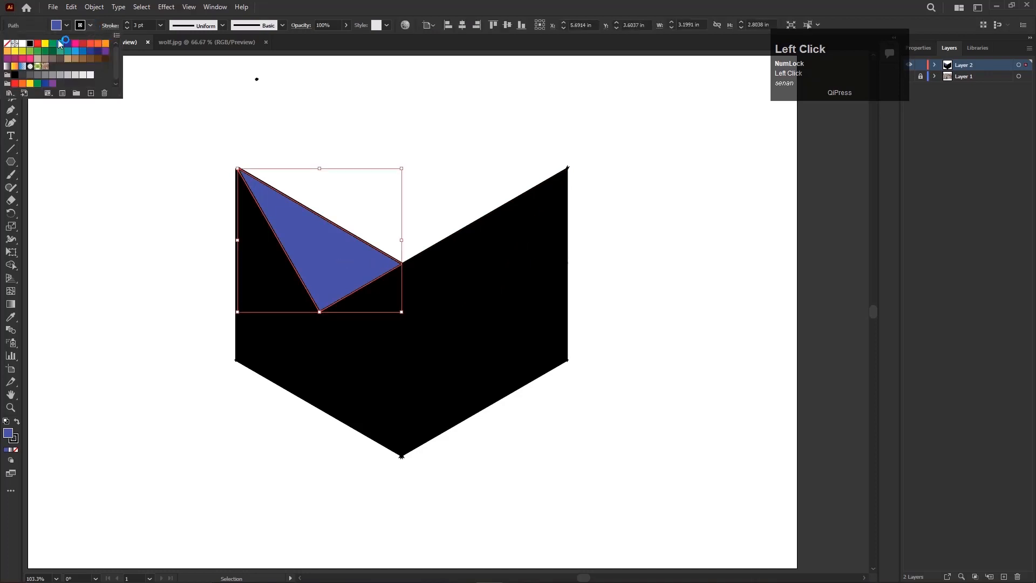
left_click(9, 45)
Copy the blue triangle's strokeless fill to the matching upper-right triangle with the Eyedropper.
left_click(467, 268)
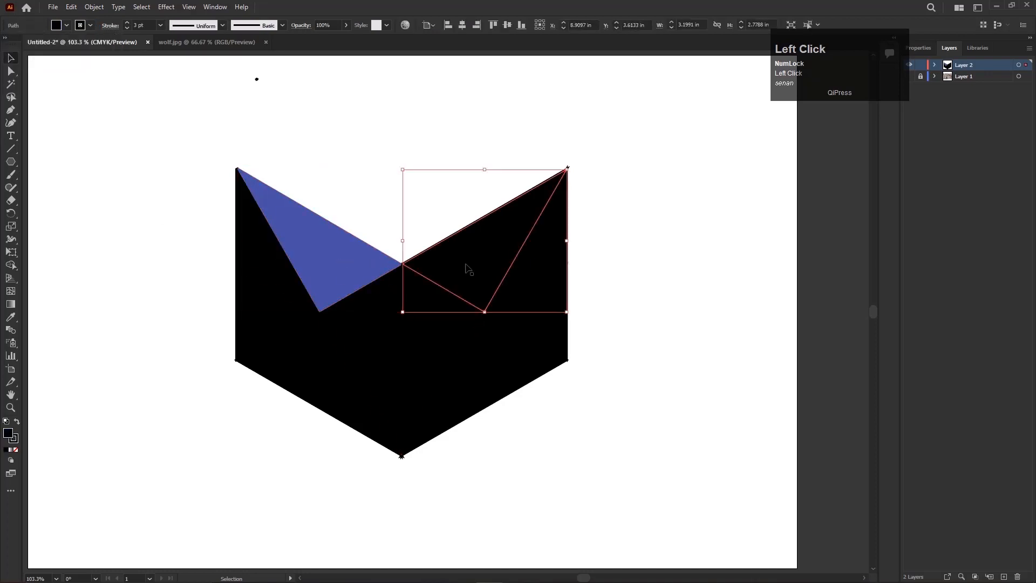
left_click(11, 318)
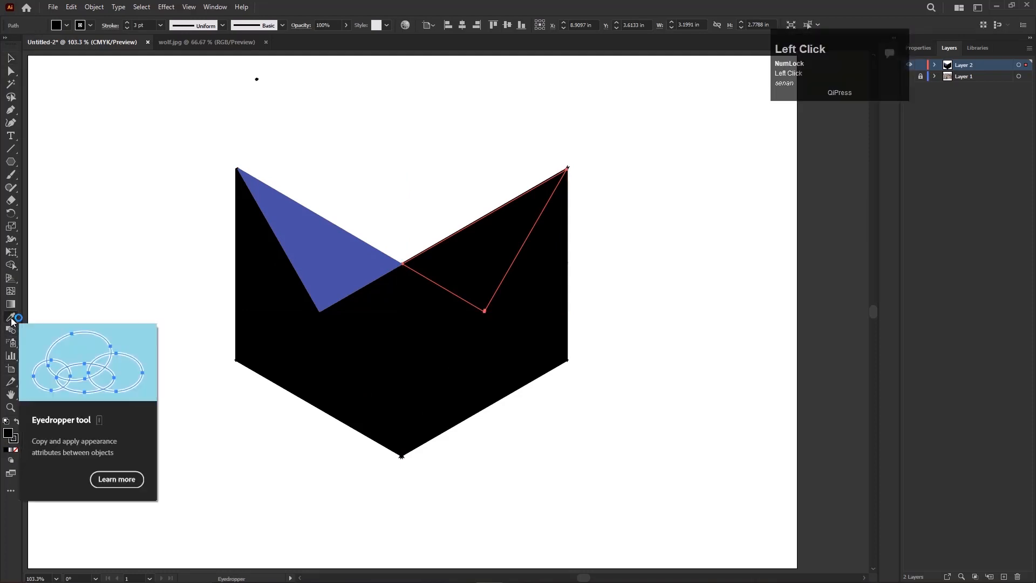
left_click(341, 241)
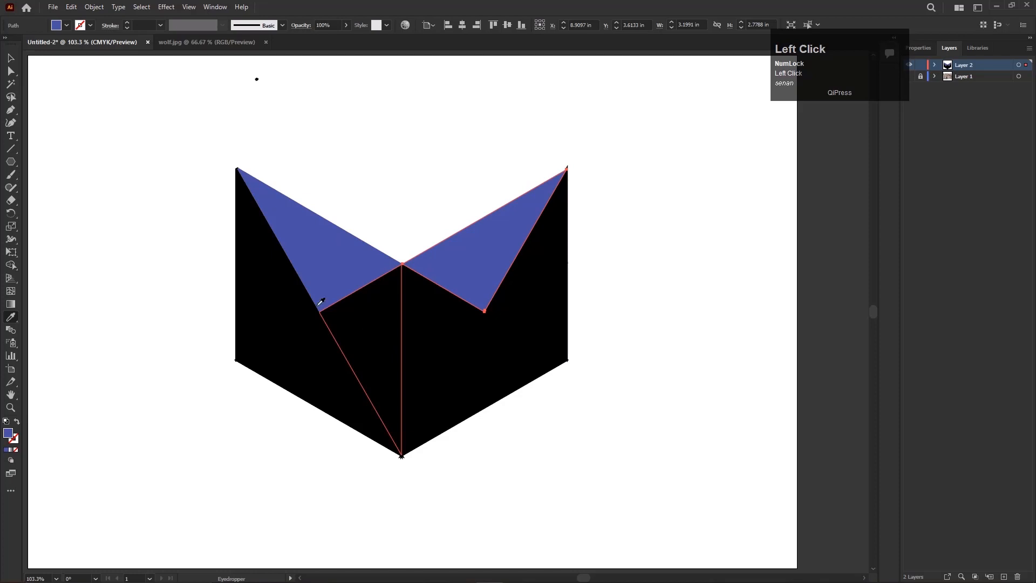
Give the two central triangles meeting at the nose the same blue, strokeless look with the Eyedropper.
left_click(11, 58)
left_click(393, 350)
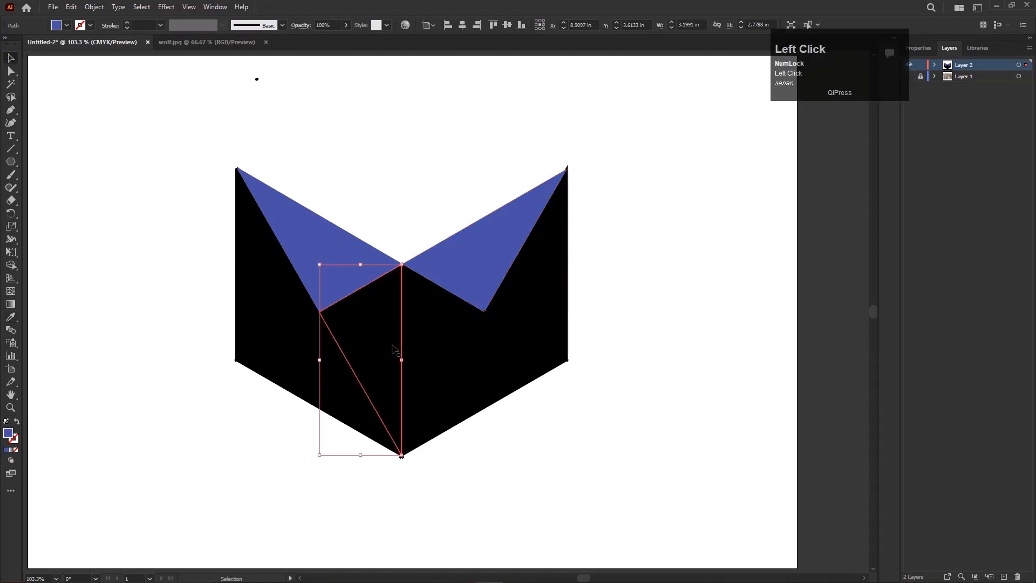
left_click(444, 350, "shift")
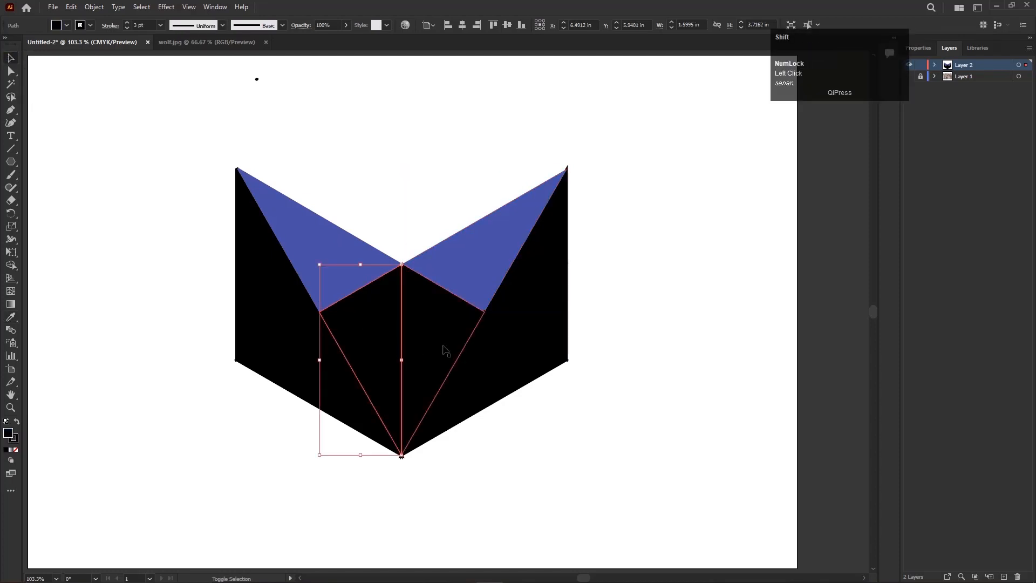
left_click(446, 350, "shift")
left_click(11, 317)
left_click(328, 265)
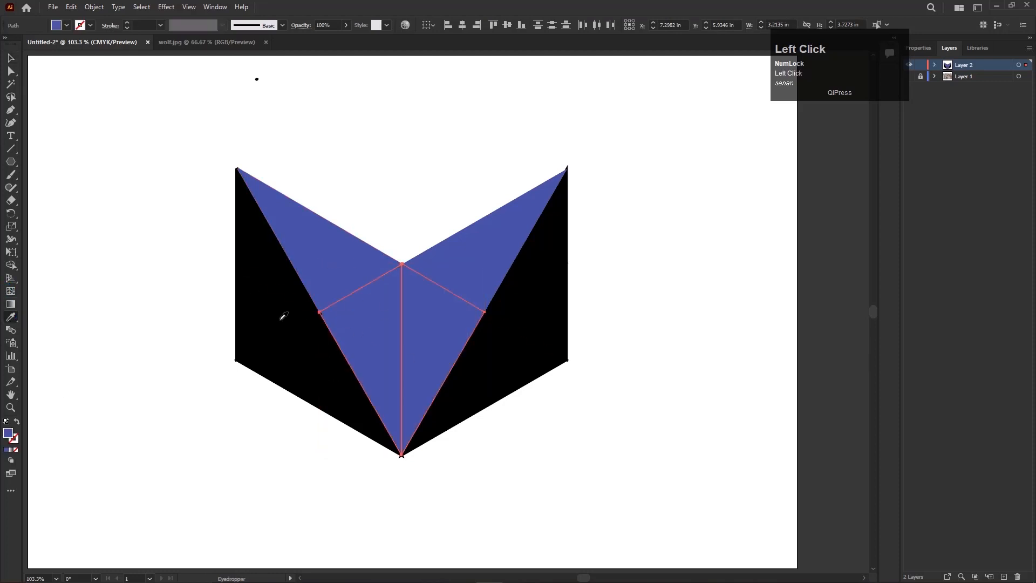
Set the fill of both upper ear triangles to the brighter blue #000DFF.
key("v")
left_click(173, 224)
left_click(363, 272)
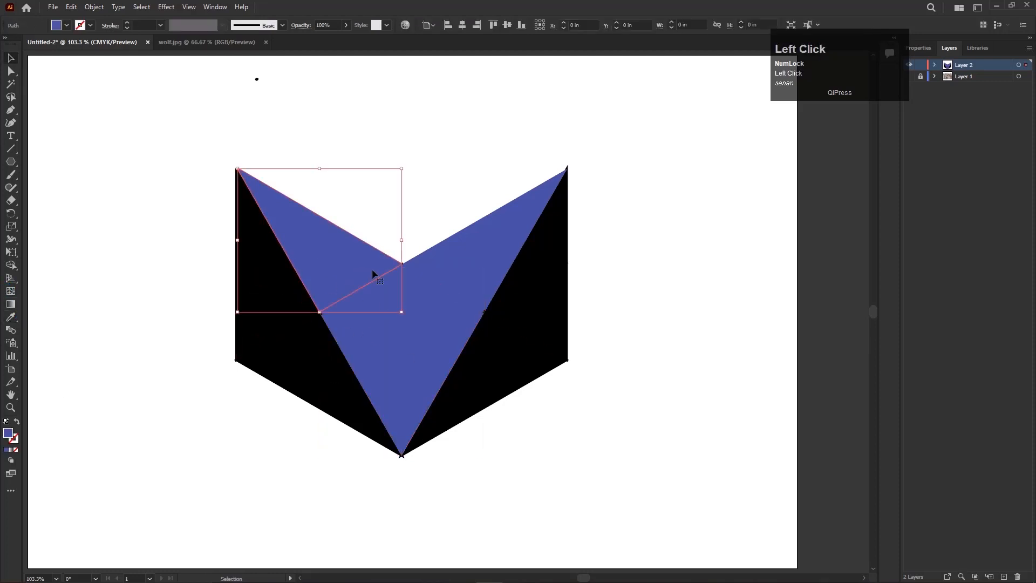
left_click(455, 272, "shift")
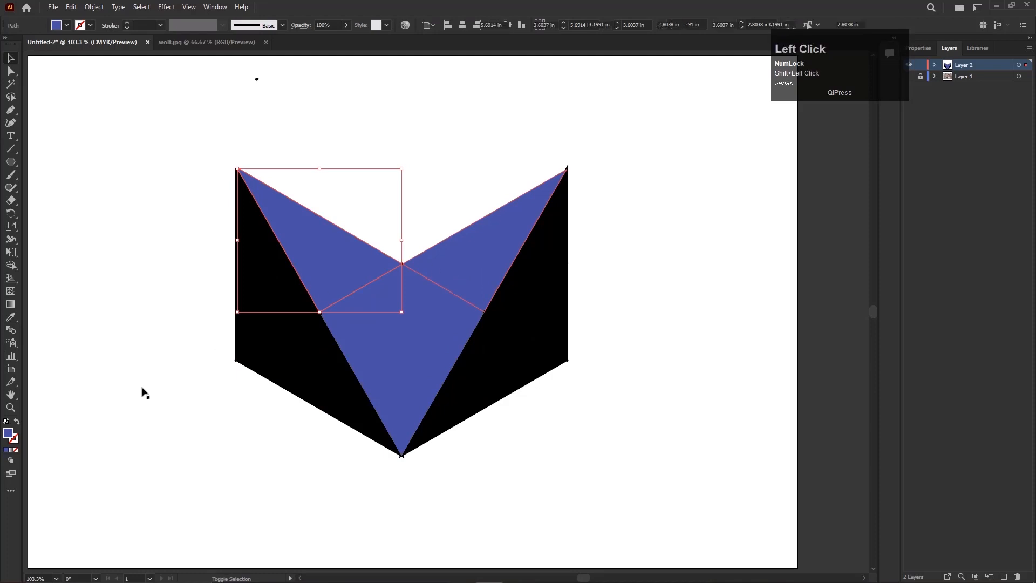
double_click(9, 433)
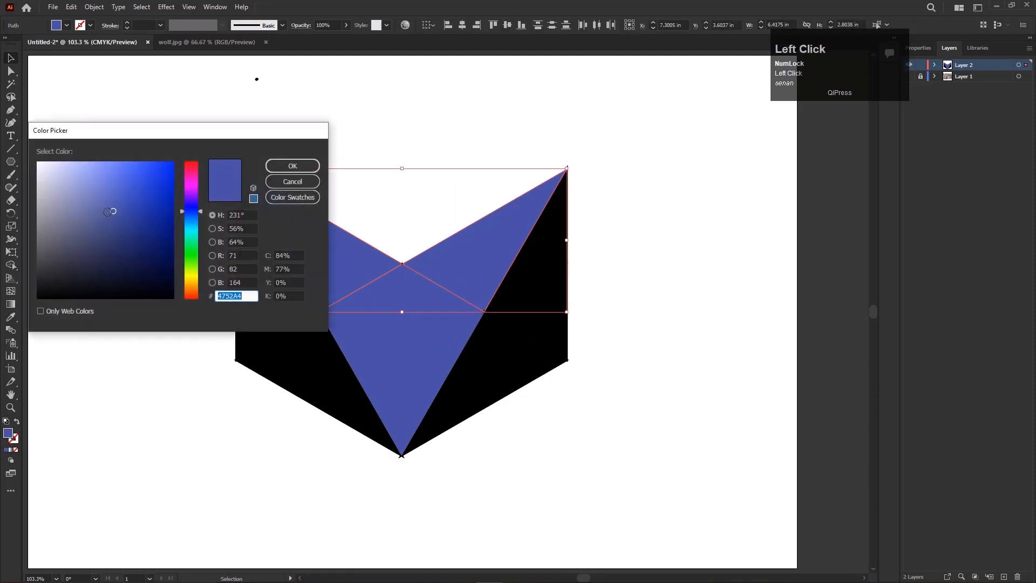
mouse_move(180, 213)
left_mouse_down()
mouse_move(190, 212)
mouse_move(139, 209)
mouse_move(150, 179)
left_mouse_up()
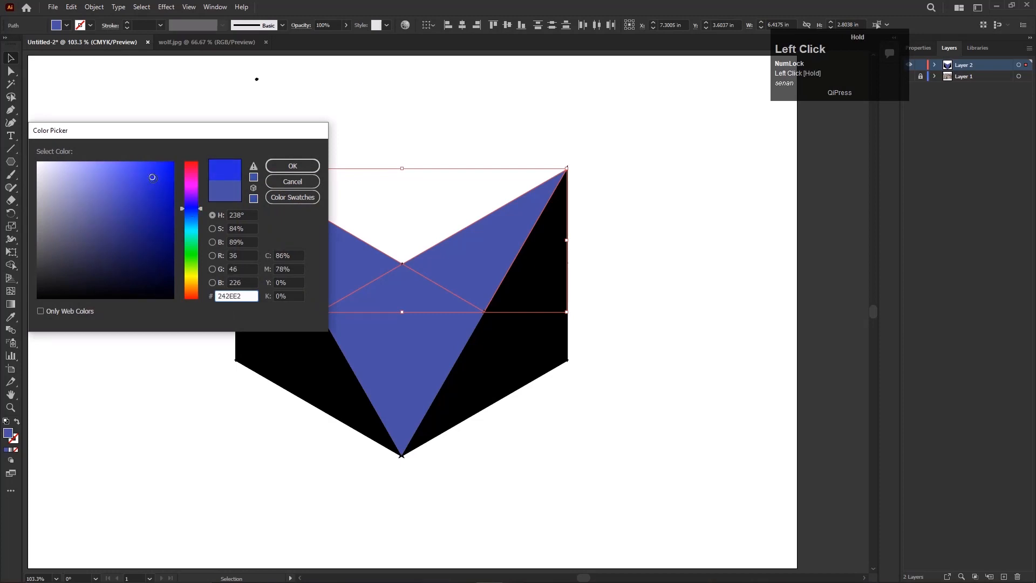
left_click_drag(153, 177, 179, 157)
left_click(285, 167)
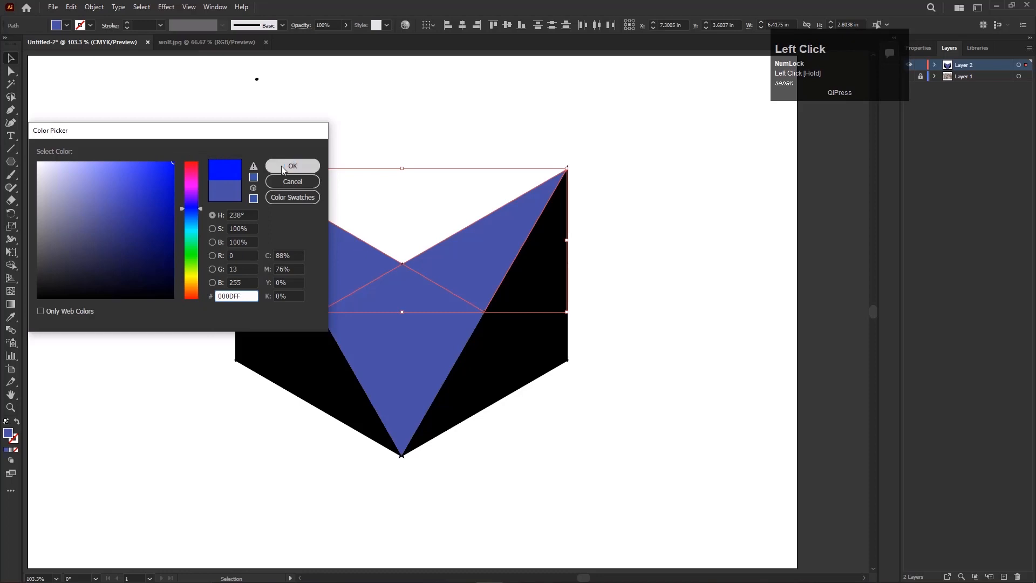
Set the fill of both upper ear triangles to the softer blue #2F3DC1.
double_click(8, 435)
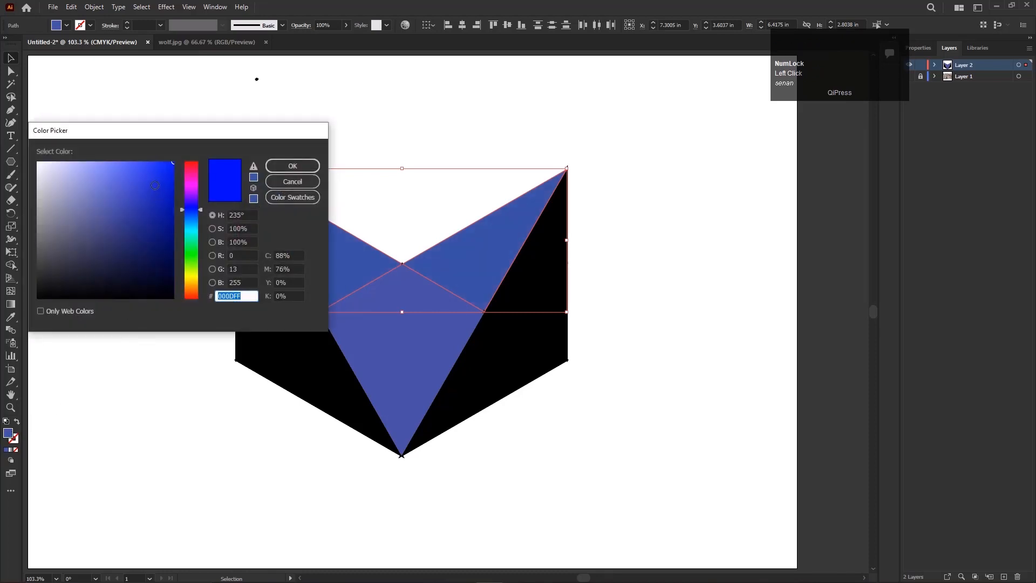
left_click(143, 188)
mouse_move(143, 187)
left_mouse_down()
mouse_move(132, 204)
mouse_move(141, 194)
left_mouse_up()
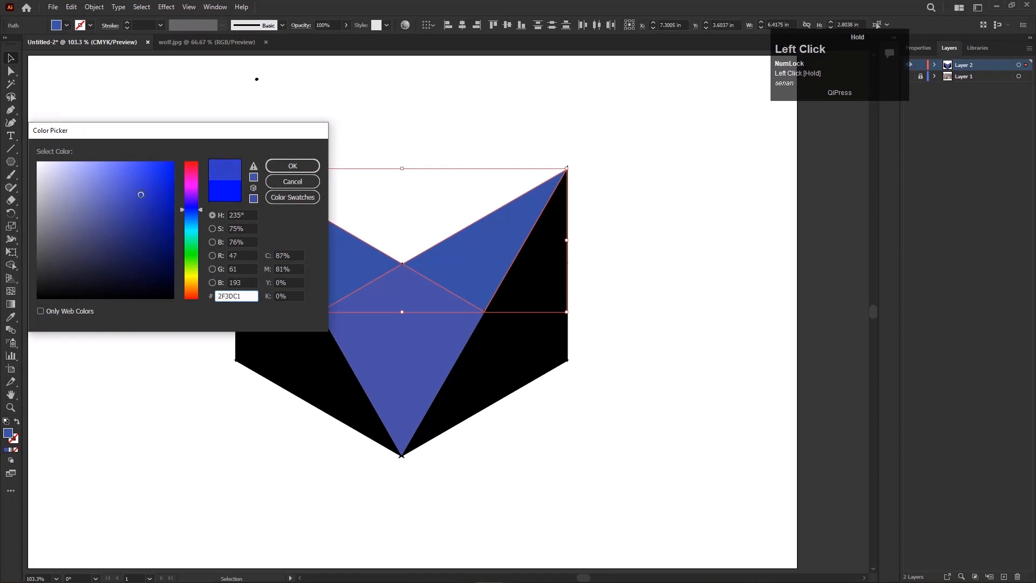
left_click(292, 166)
left_click(354, 405)
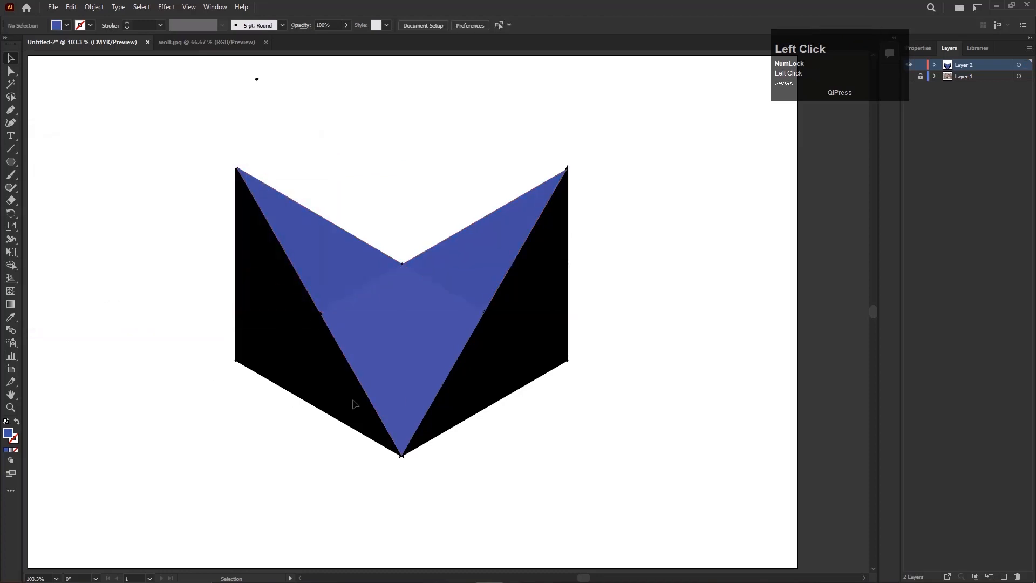
Lighten the fill of the left central triangle and the upper-right ear triangle to about C 78, M 69, Y 0, K 0.
left_click(377, 365)
left_click(474, 261, "shift")
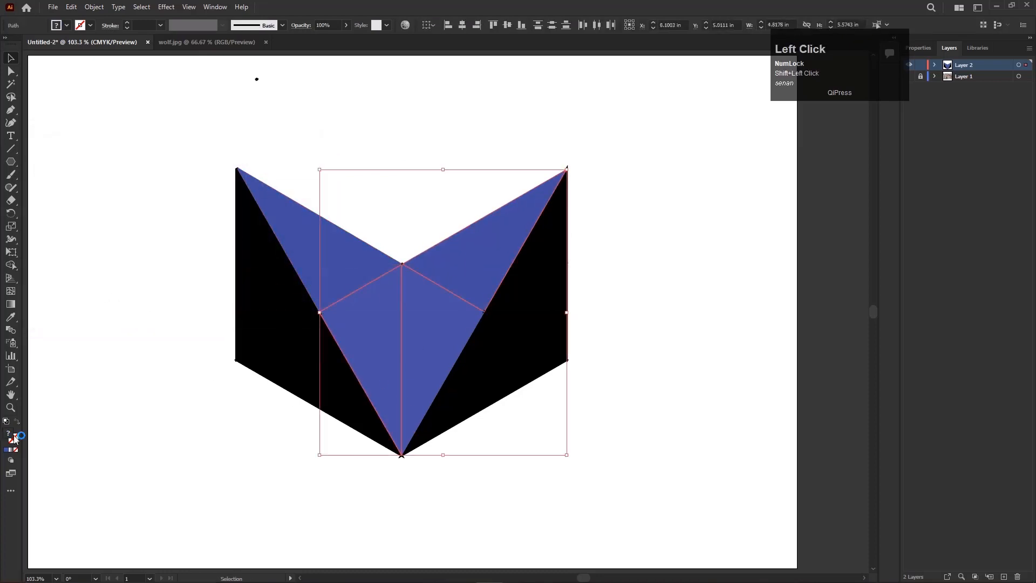
left_click(437, 342)
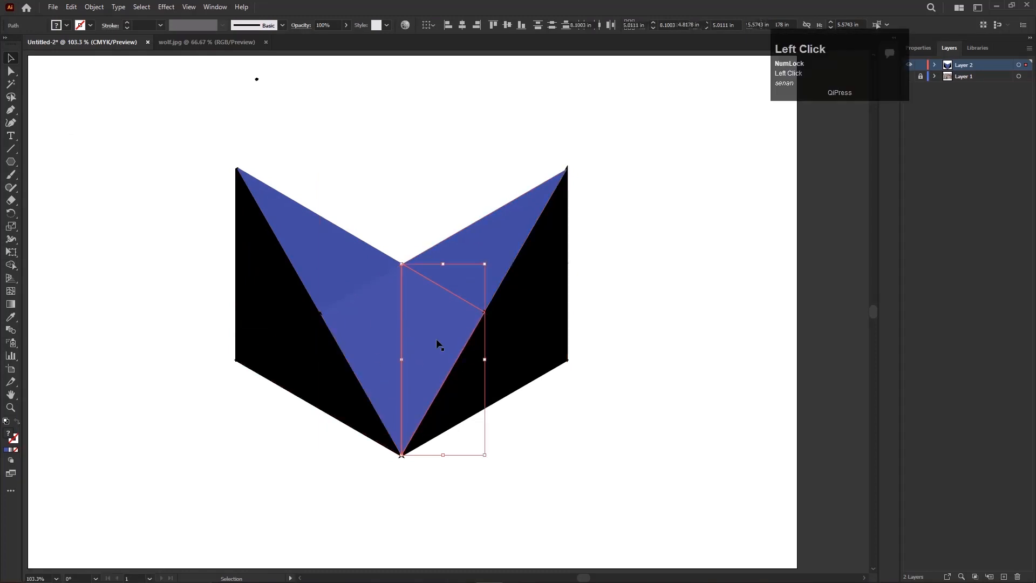
left_click(376, 329)
left_click(459, 257, "shift")
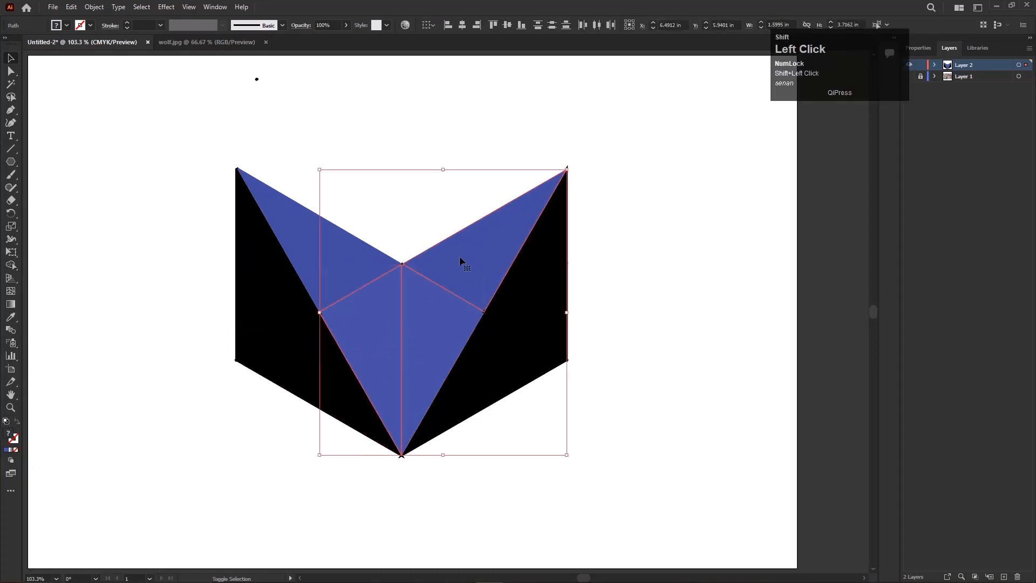
left_click(8, 451)
double_click(9, 434)
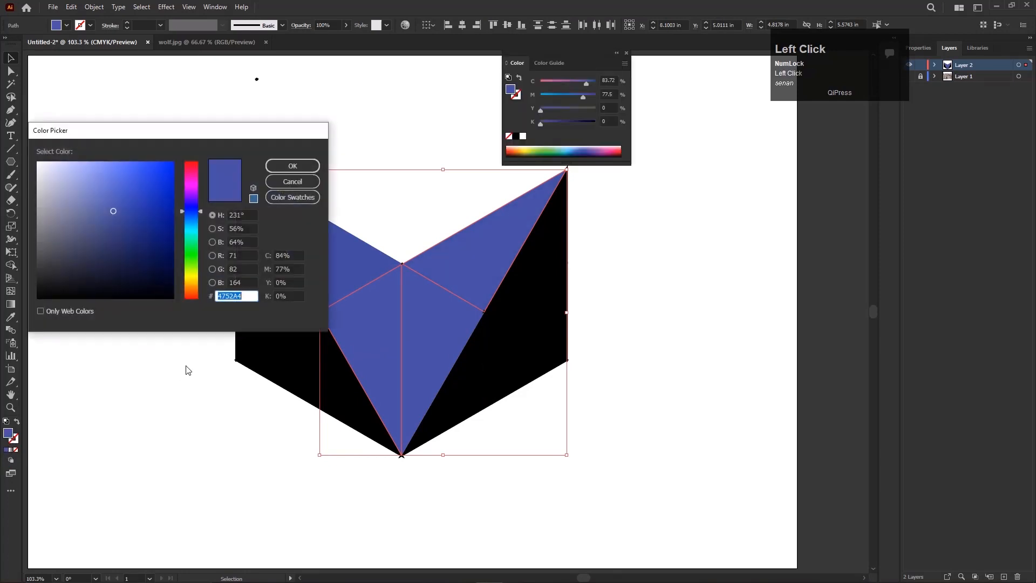
left_click_drag(113, 211, 109, 206)
key("Return")
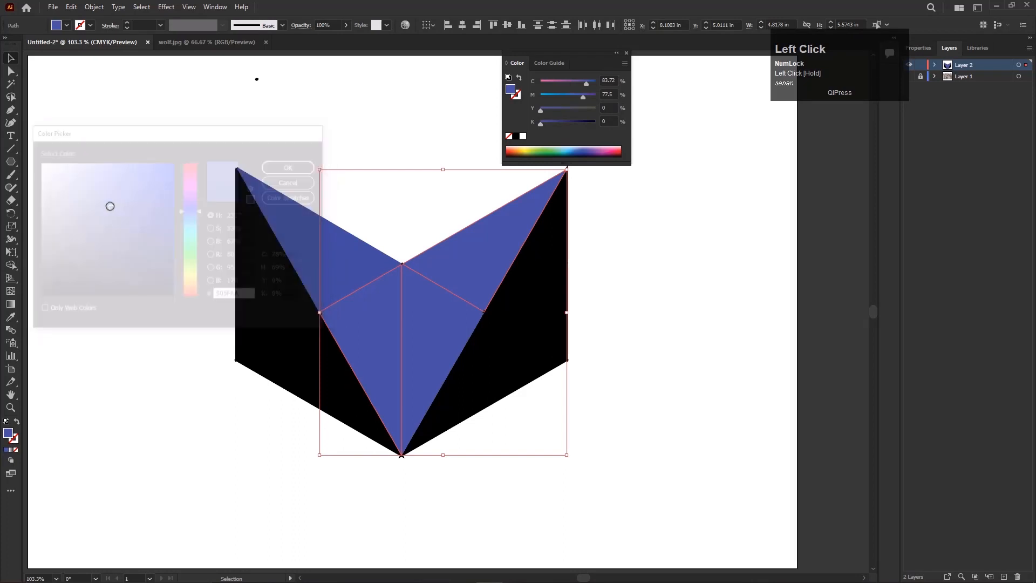
left_click(214, 299)
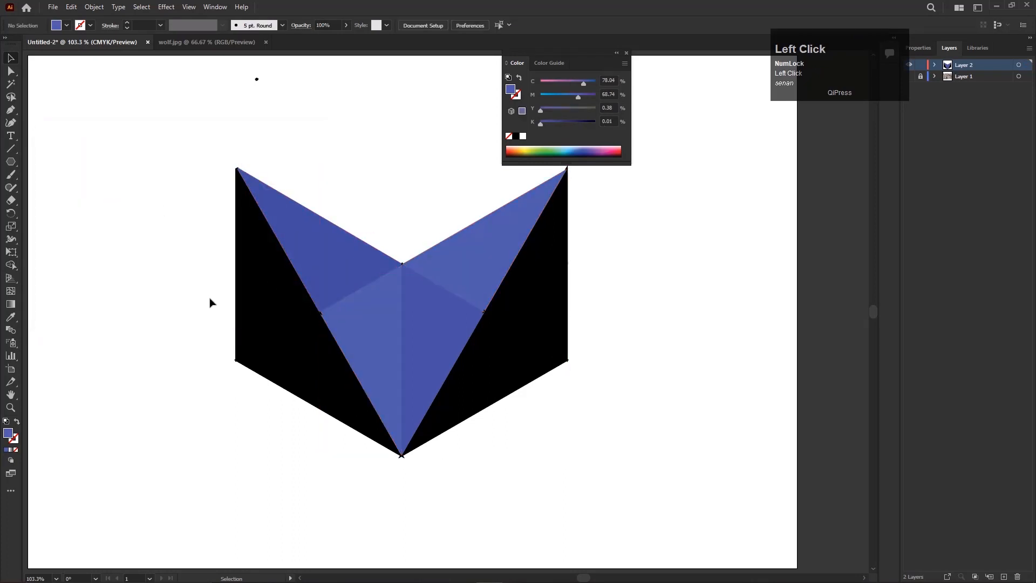
Copy the upper-left ear triangle's strokeless blue fill to both black outer ear triangles with the Eyedropper.
left_click(272, 260)
left_click(542, 270, "shift")
left_click(11, 317)
left_click(321, 221)
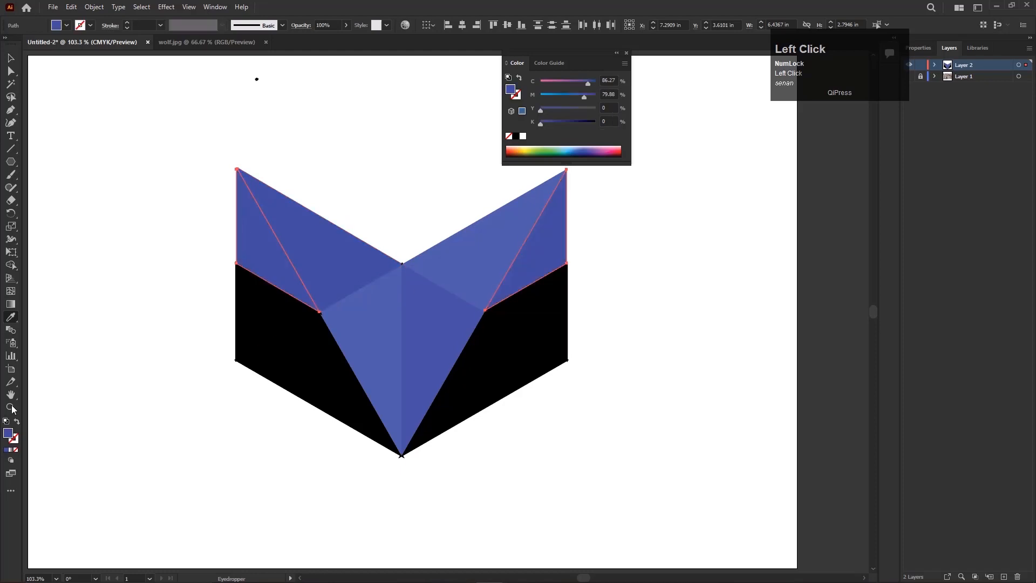
Darken the fill of both outer ear triangles to #2A3C82.
double_click(7, 433)
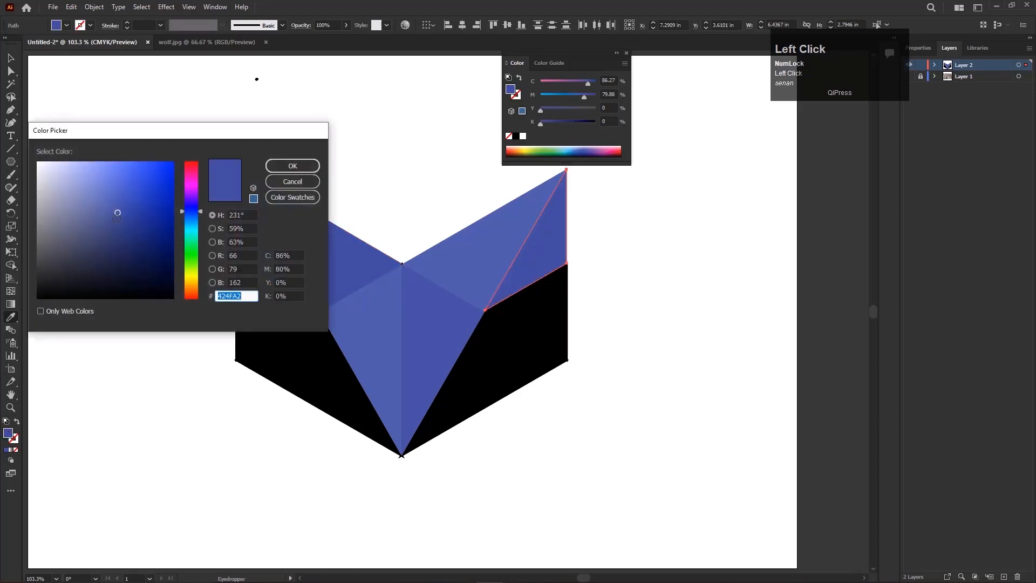
left_click_drag(118, 213, 128, 228)
left_click(289, 168)
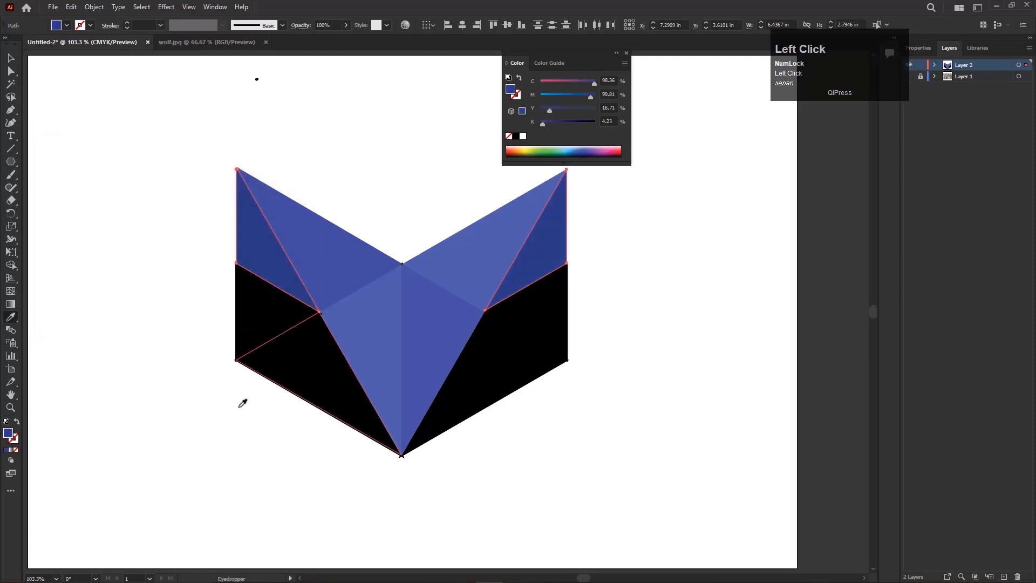
Copy the outer ear's dark strokeless fill to the two black side triangles below the ears with the Eyedropper.
key("v")
left_click(269, 322)
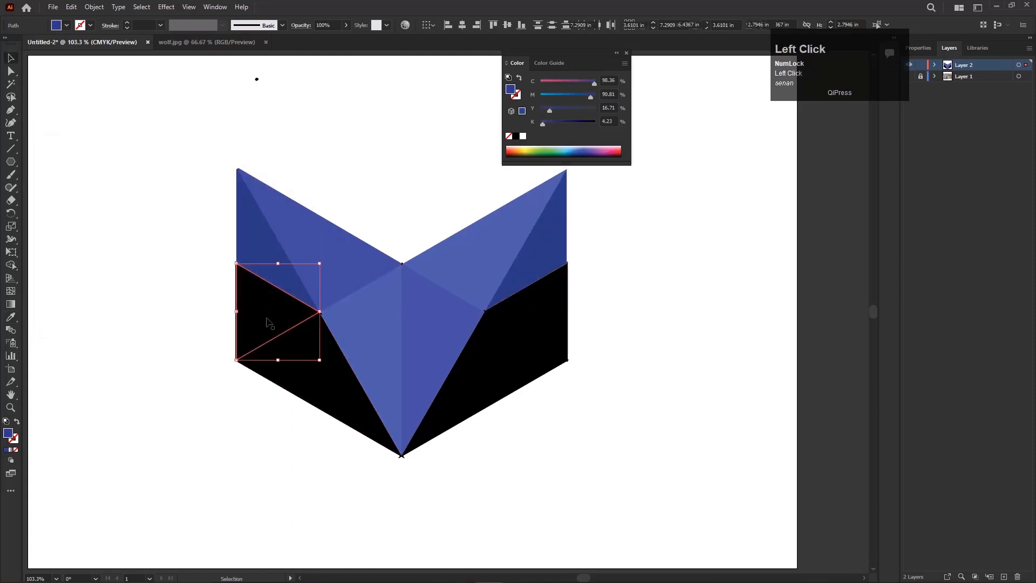
left_click(527, 330, "shift")
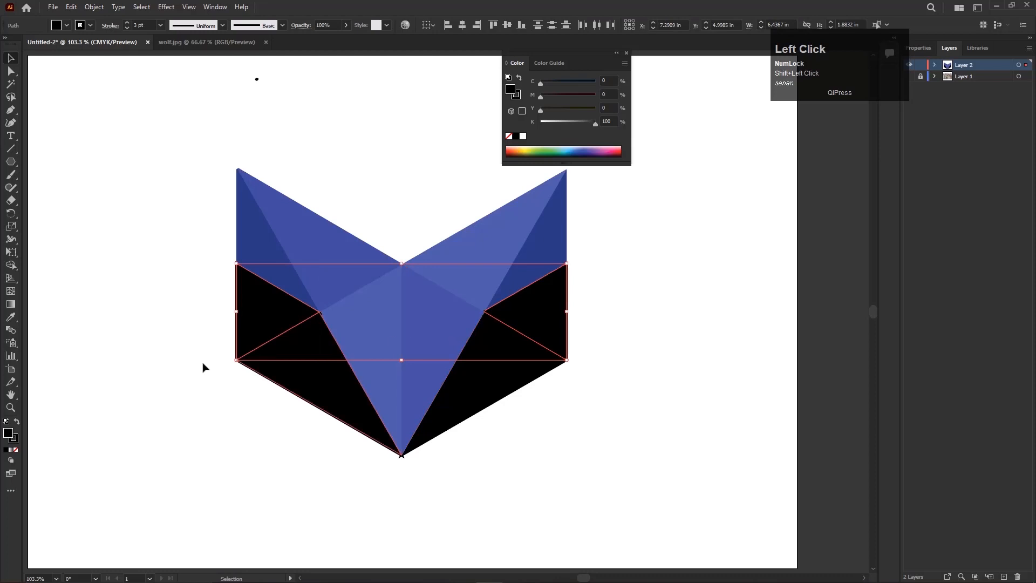
left_click(11, 317)
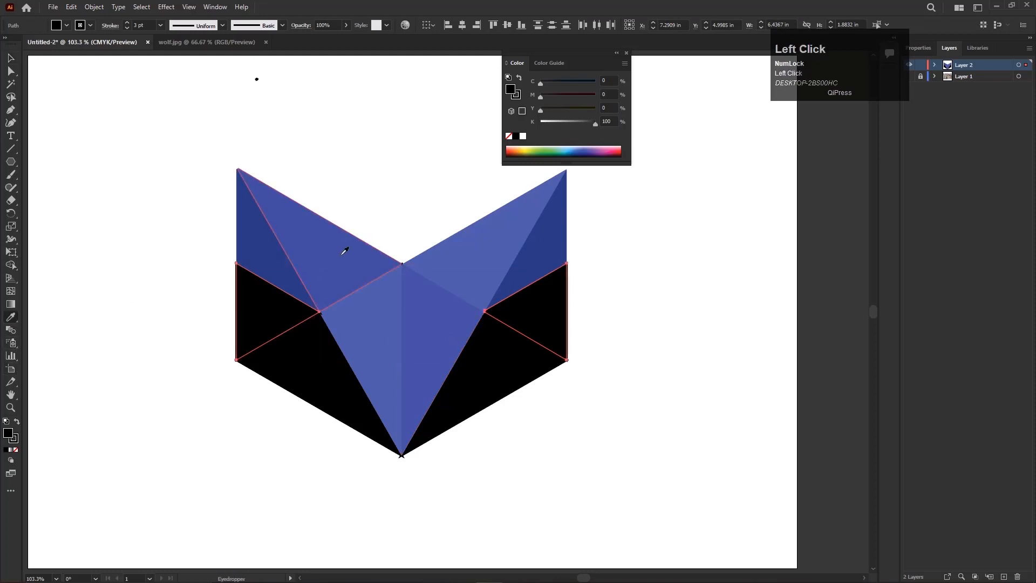
left_click(273, 248)
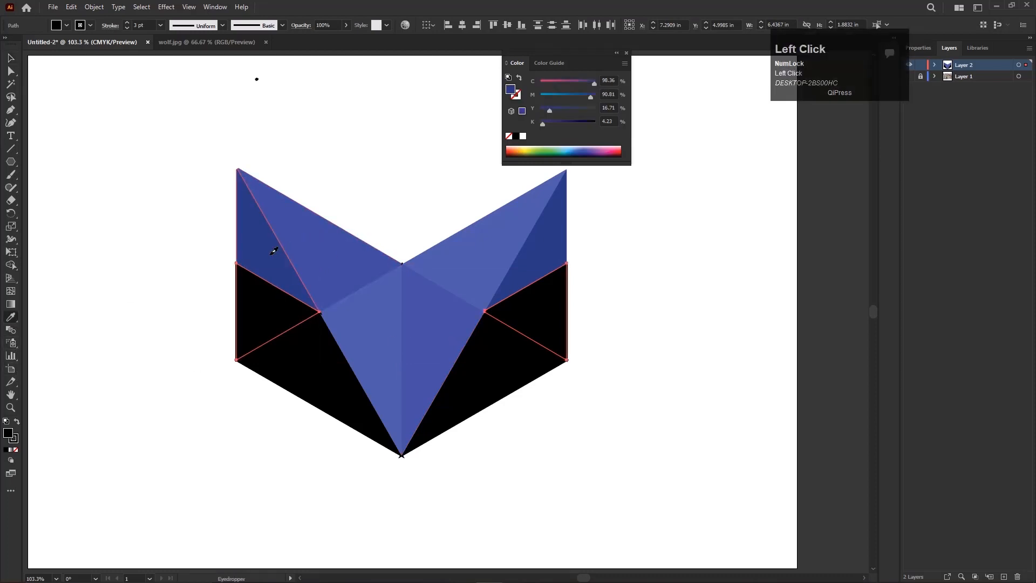
Set the fill of the two side triangles below the ears to the lighter blue #374D93.
double_click(8, 433)
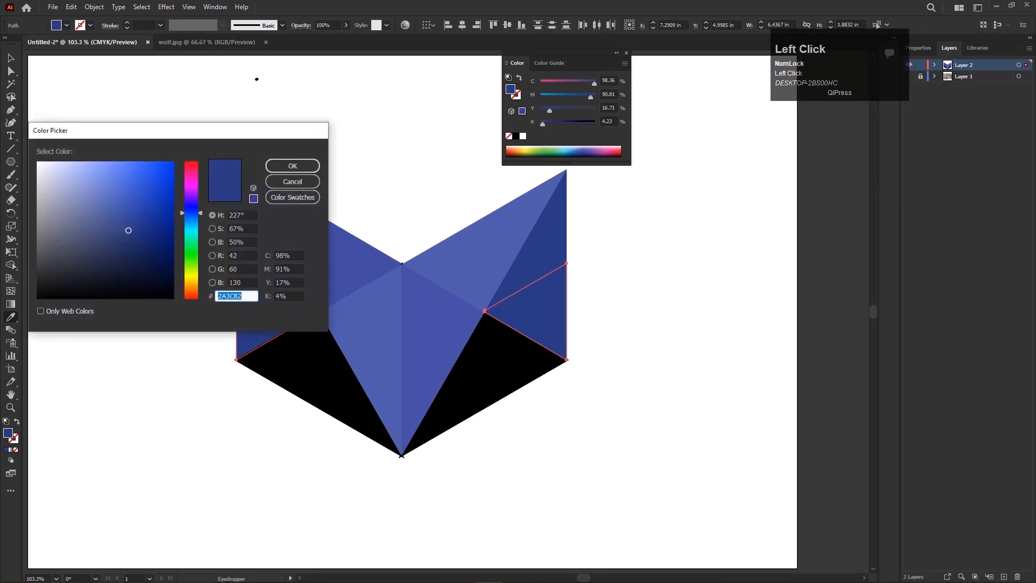
left_click_drag(128, 231, 124, 221)
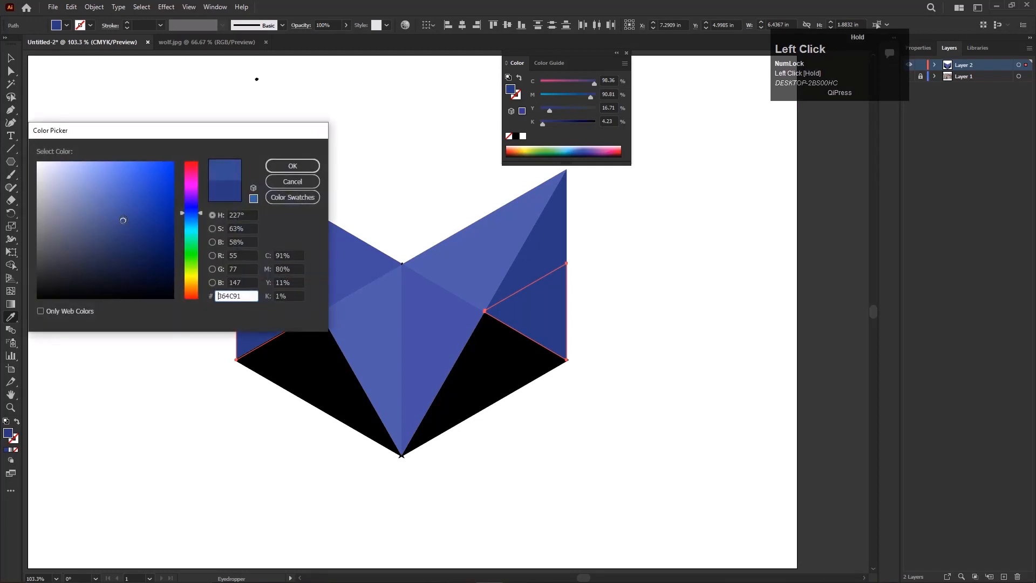
left_click(284, 163)
Copy the outer ear's dark strokeless fill to the two black lower cheek triangles with the Eyedropper.
key("v")
left_click(329, 391)
left_click(470, 393, "shift")
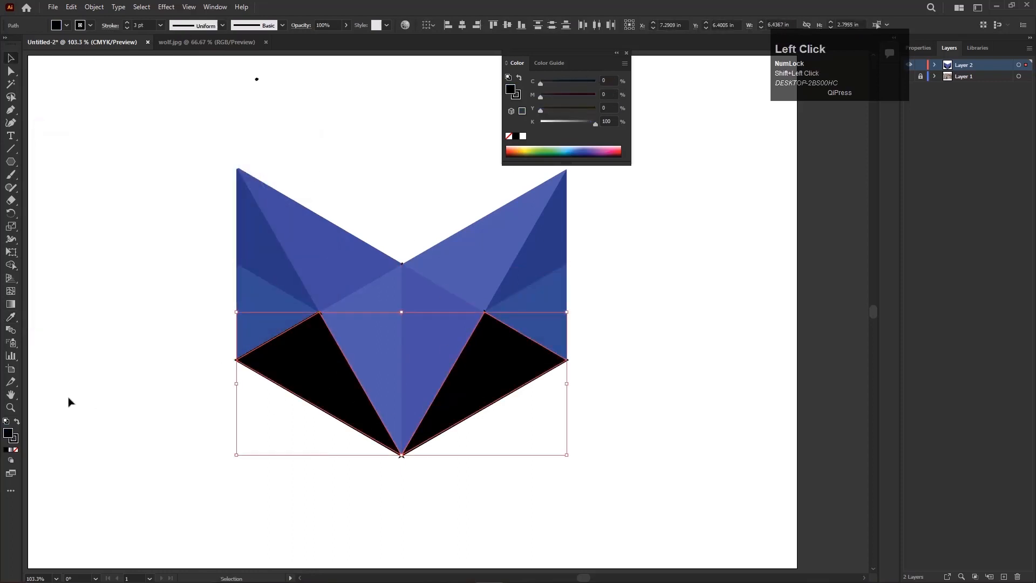
left_click(270, 248)
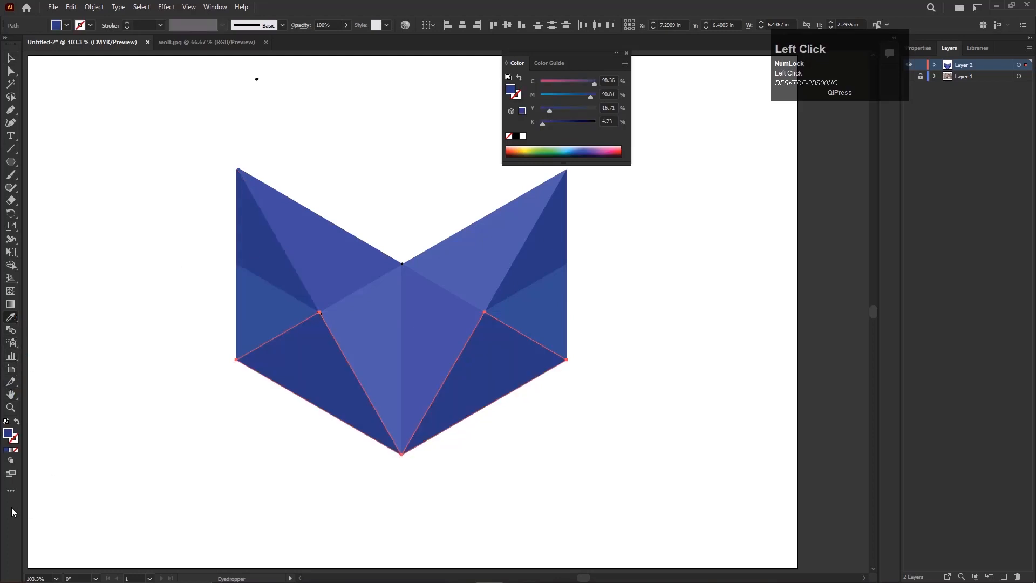
Set the fill of both lower cheek triangles to the lighter blue #394E91.
double_click(8, 433)
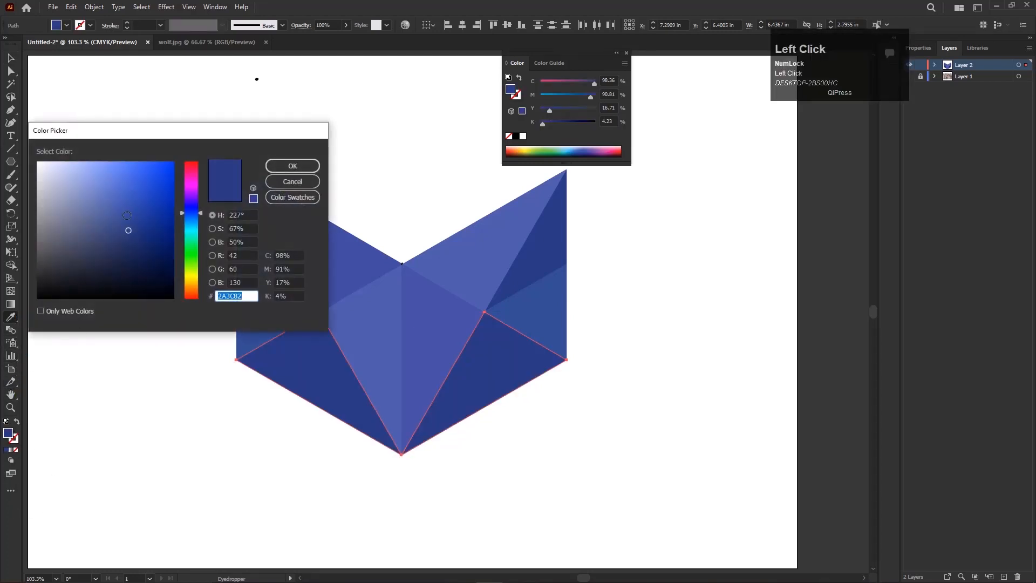
left_click_drag(128, 231, 115, 220)
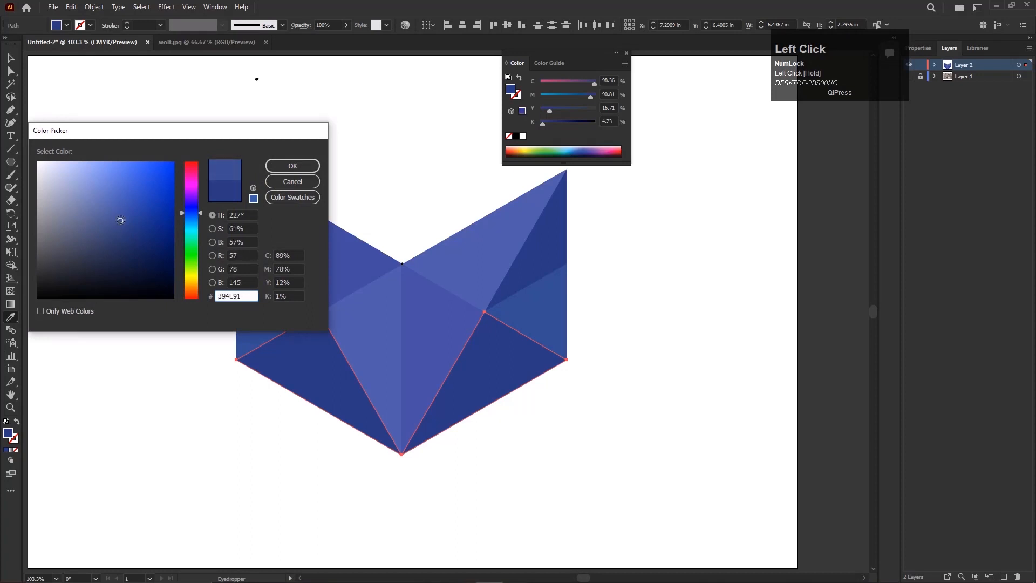
key("Return")
left_click(10, 58)
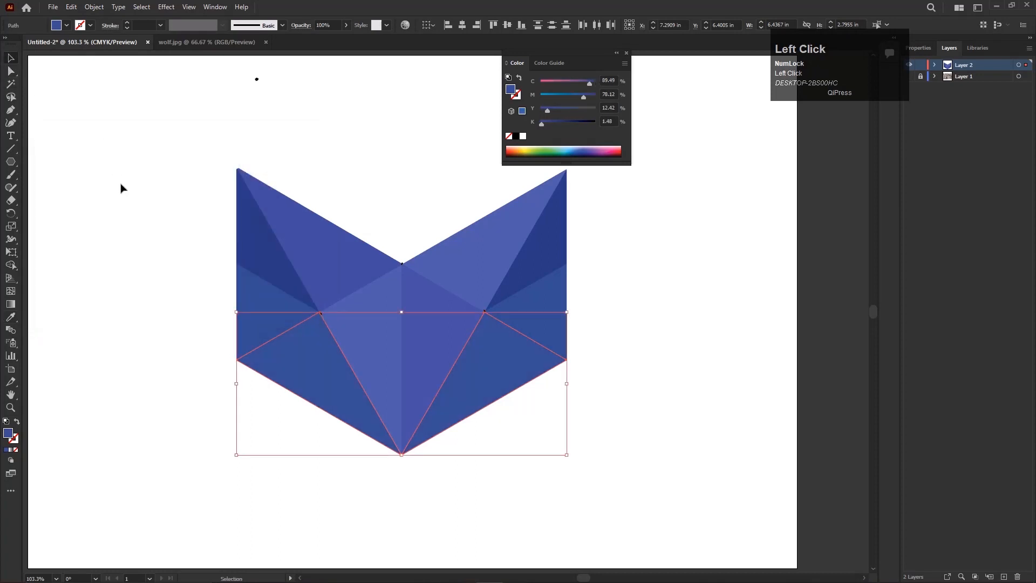
left_click(120, 185)
Change the fill of both lower cheek triangles to the more saturated blue #2C4991.
left_click(316, 362)
left_click(478, 375, "shift")
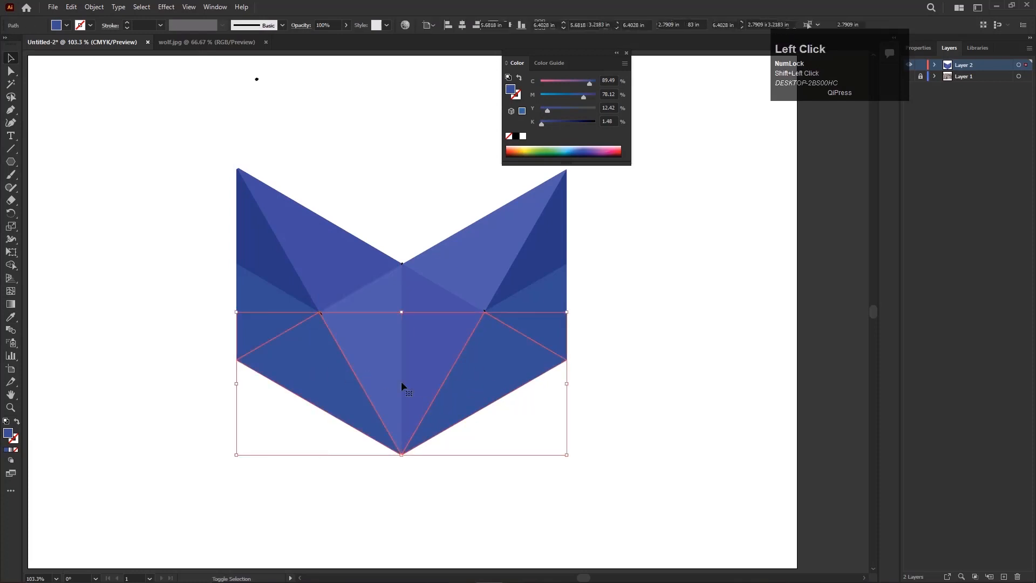
double_click(8, 433)
left_click_drag(115, 223, 131, 220)
key("Return")
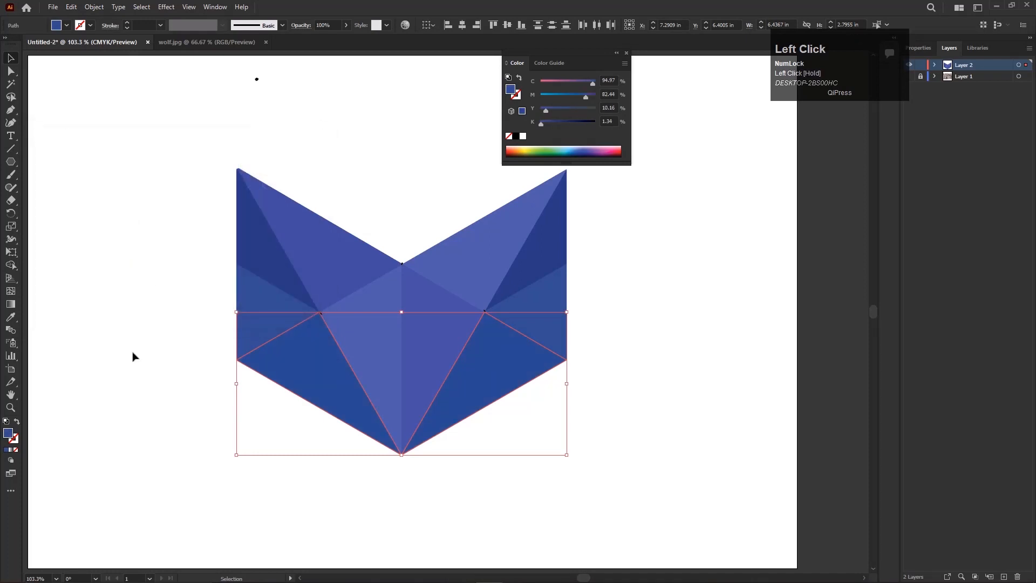
left_click(132, 355)
key("space")
left_click_drag(485, 443, 420, 483)
scroll(368, 415, "down", 2)
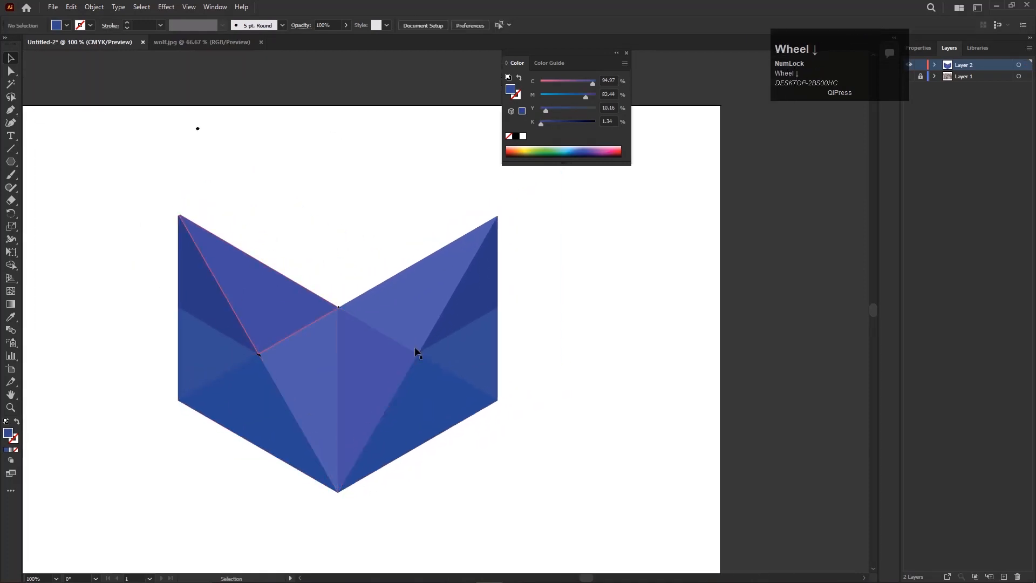
key("ctrl+0")
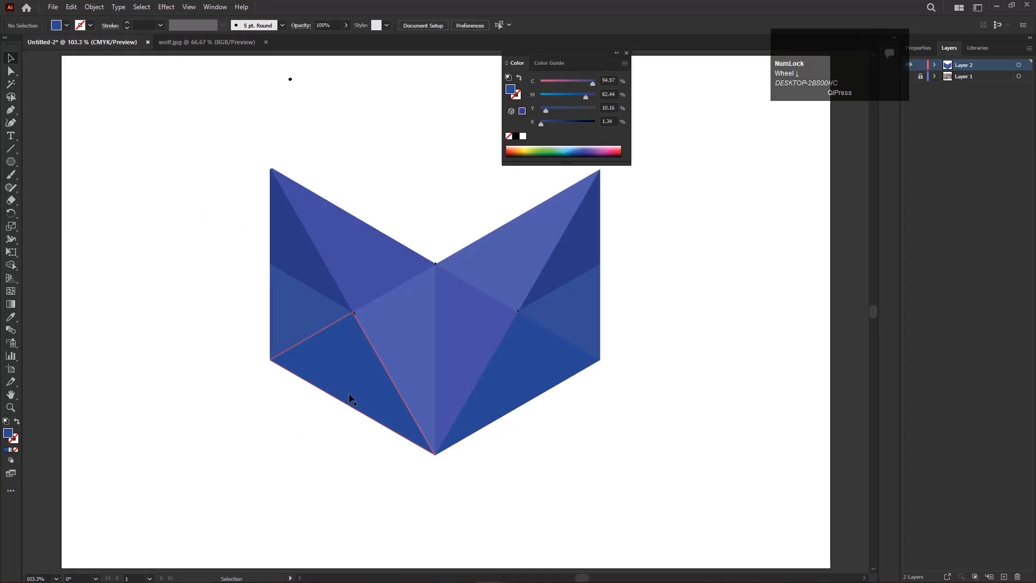
left_click(535, 467)
scroll(472, 426, "up", 1)
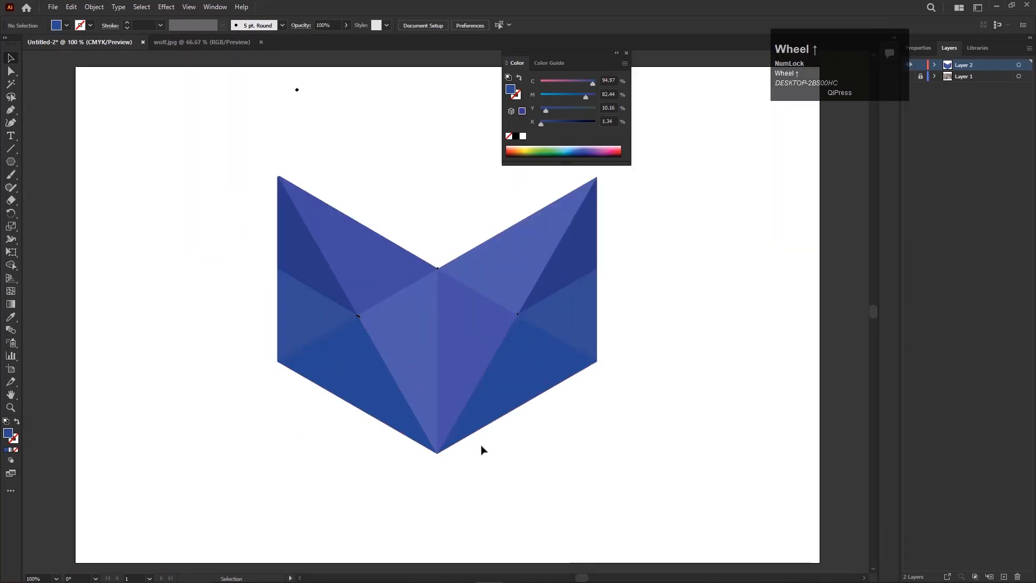
key("space")
left_click_drag(486, 411, 423, 437)
Darken the fill of both lower cheek triangles to #204082.
left_click(436, 429)
left_click(299, 418, "shift")
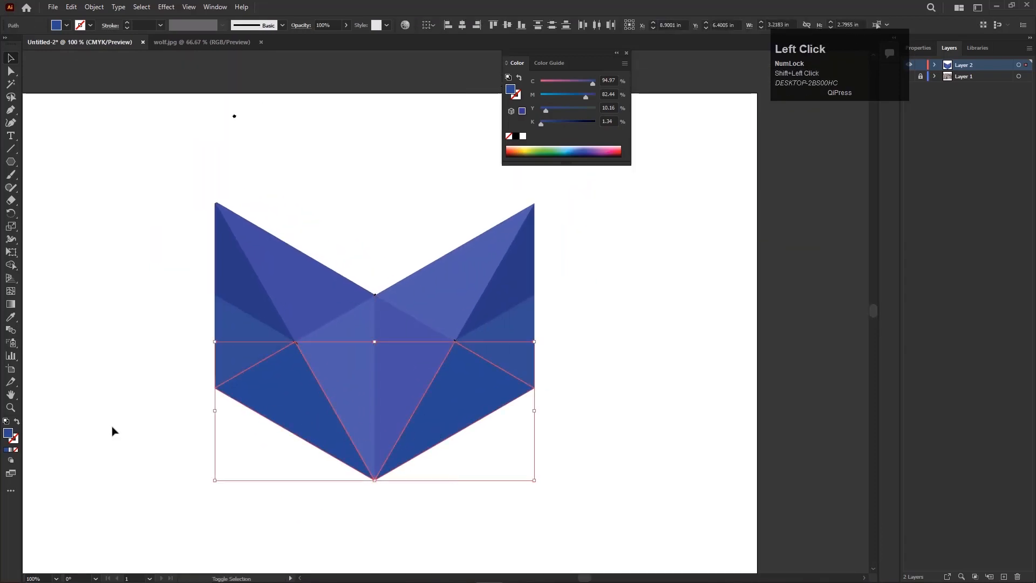
double_click(8, 433)
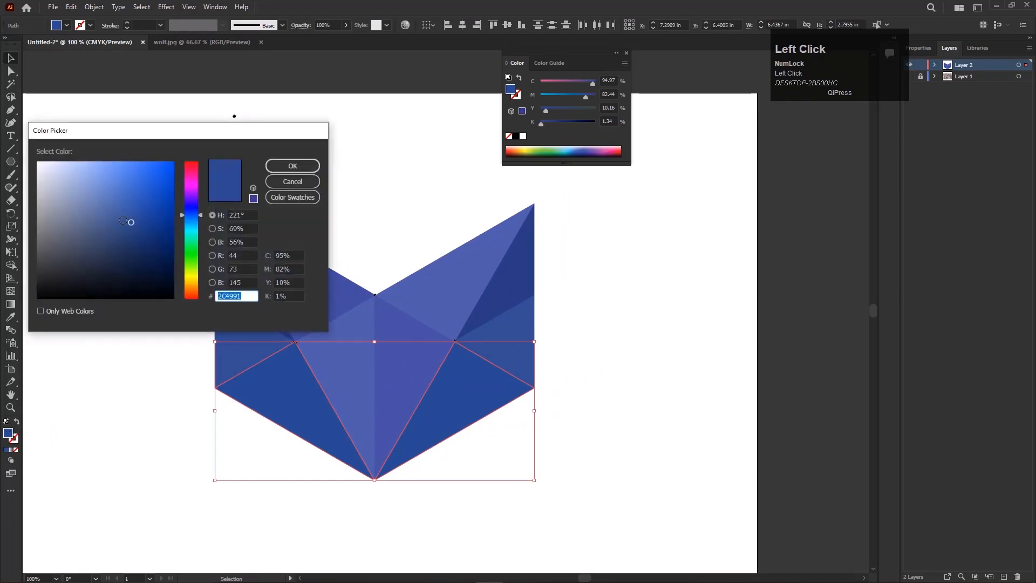
left_click_drag(124, 220, 135, 225)
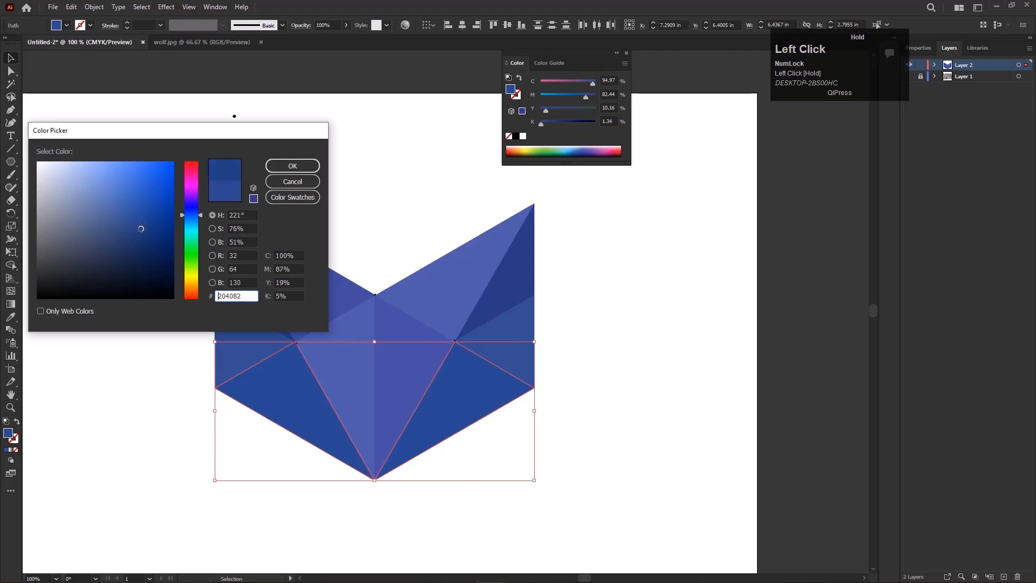
key("Return")
left_click(120, 305)
Darken the fill of both outer ear triangles to about C 100, M 92, Y 27, K 14.
left_click(521, 290)
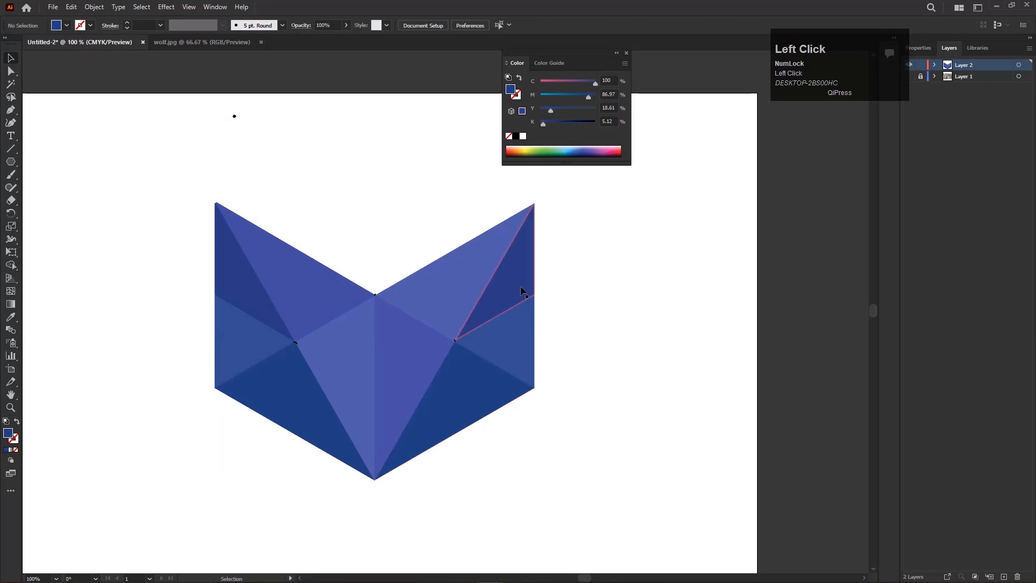
left_click(258, 302, "shift")
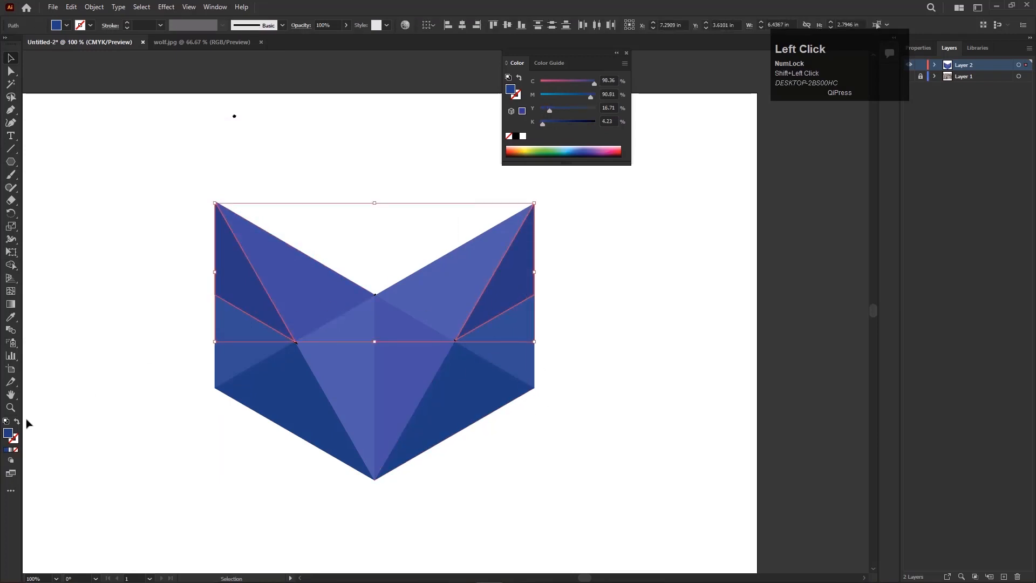
double_click(7, 433)
left_click_drag(128, 232, 135, 238)
key("Return")
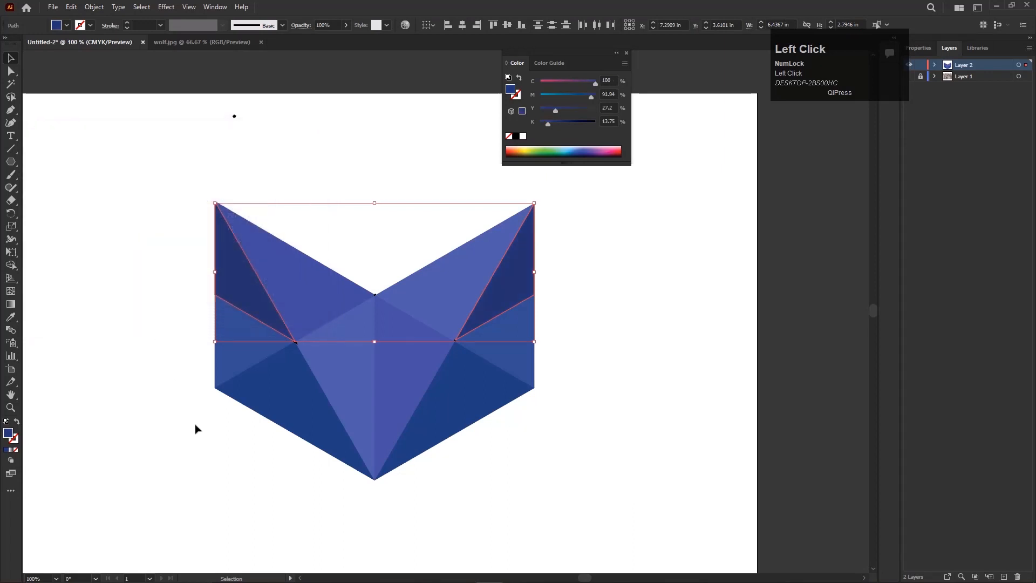
left_click(404, 486)
scroll(463, 443, "down", 1)
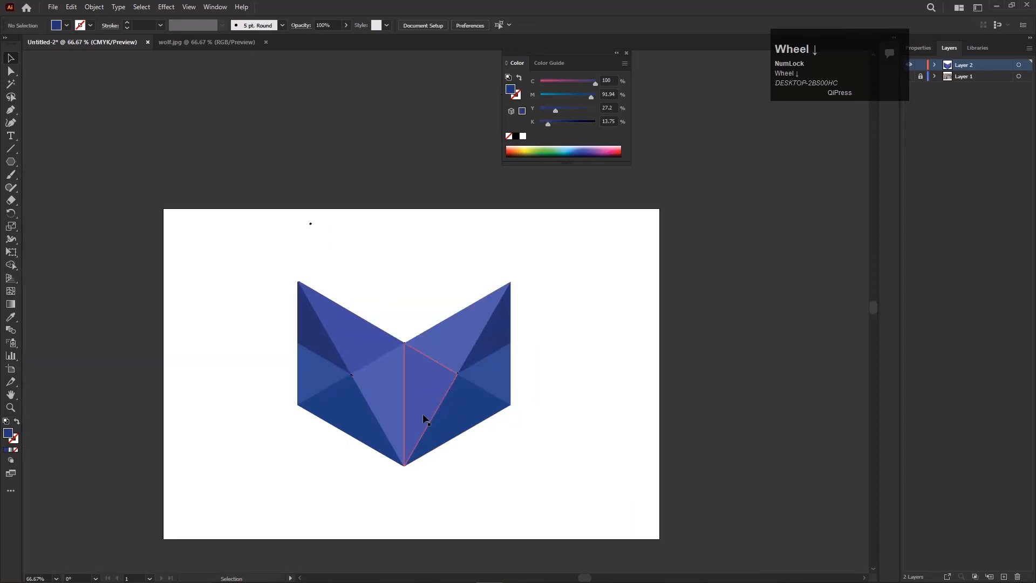
Apply the outer ear triangles' dark blue fill to the right muzzle and left inner ear triangles.
scroll(377, 413, "up", 1)
left_click(595, 464)
left_click(462, 380)
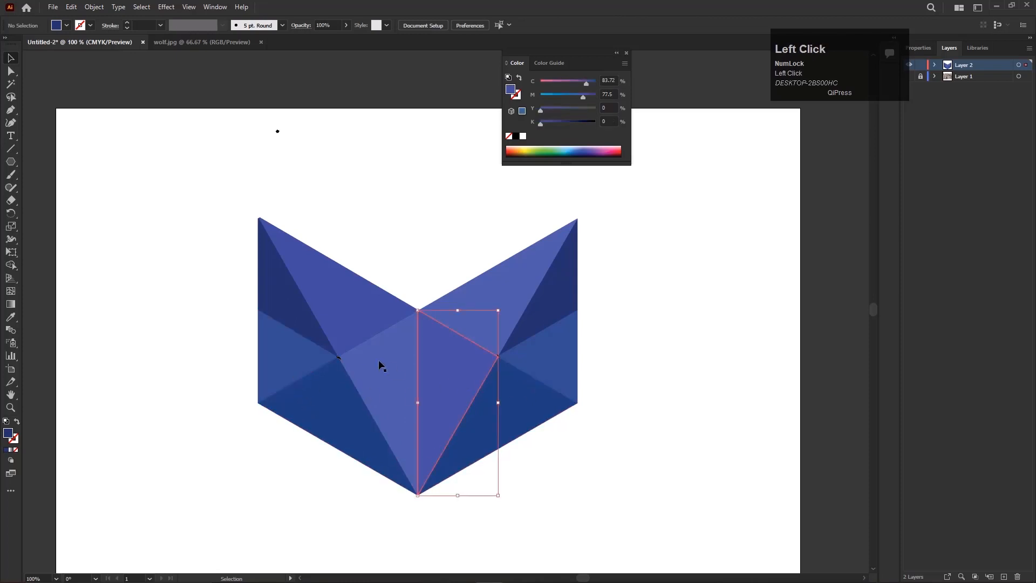
left_click(347, 318, "shift")
key("i")
left_click(278, 296)
Try a duller blue of about C 93, M 83, Y 28, K 14 on the right muzzle and left inner ear triangles, and undo it.
double_click(9, 433)
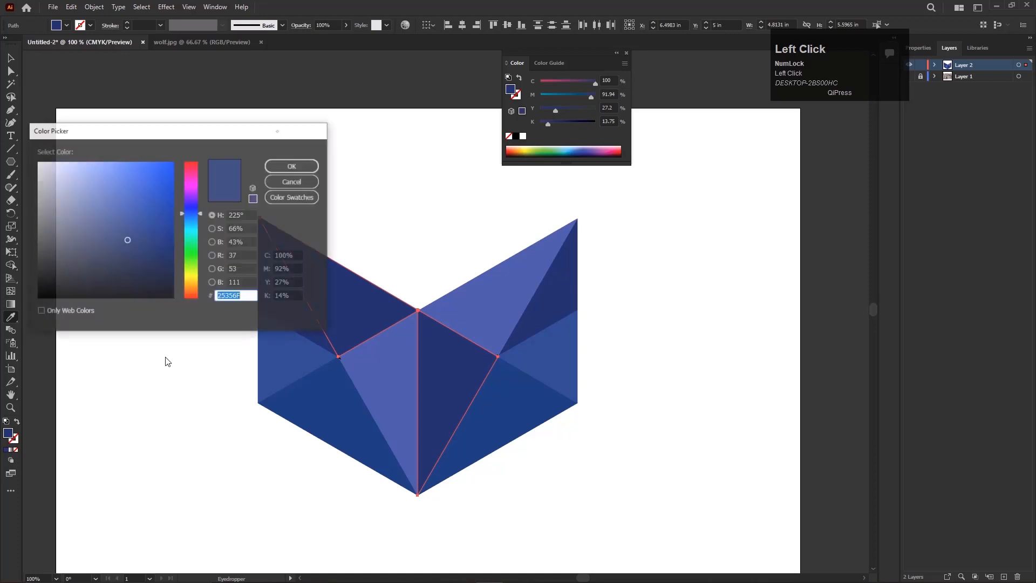
left_click_drag(127, 239, 121, 237)
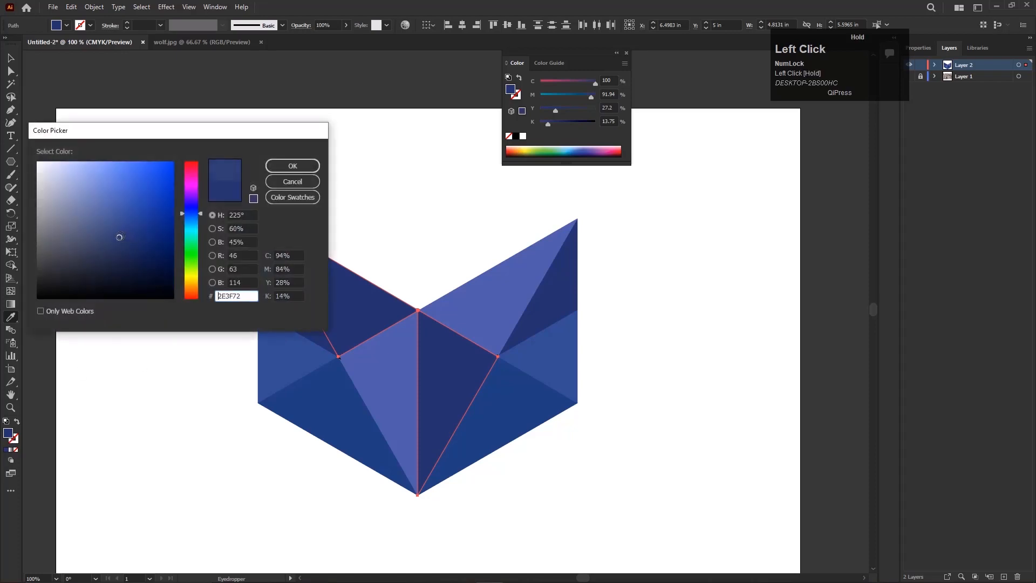
left_click(293, 166)
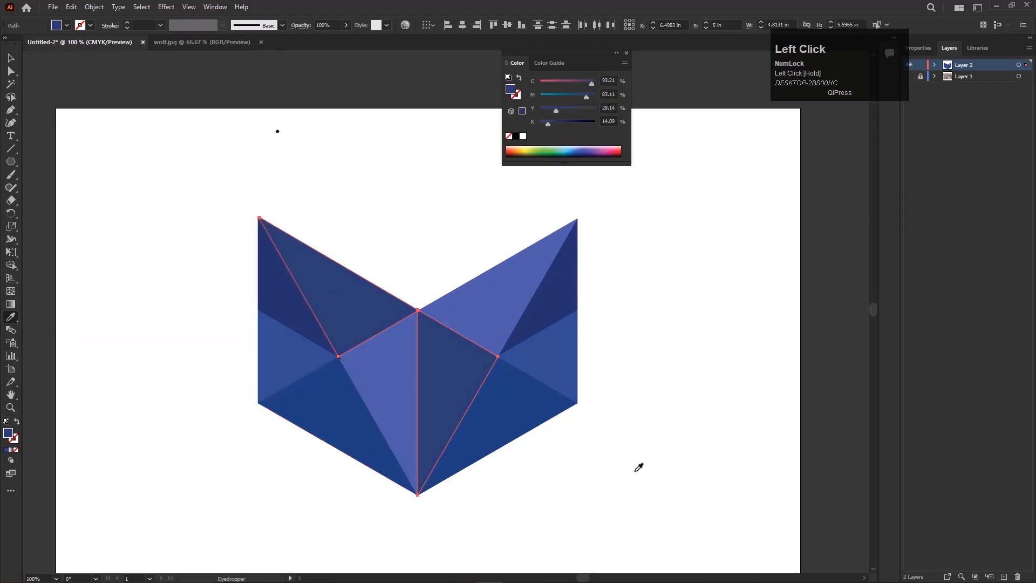
key("ctrl+z")
key("ctrl+z")
Set the fill of the right muzzle and left inner ear triangles to #2A3E77.
double_click(9, 433)
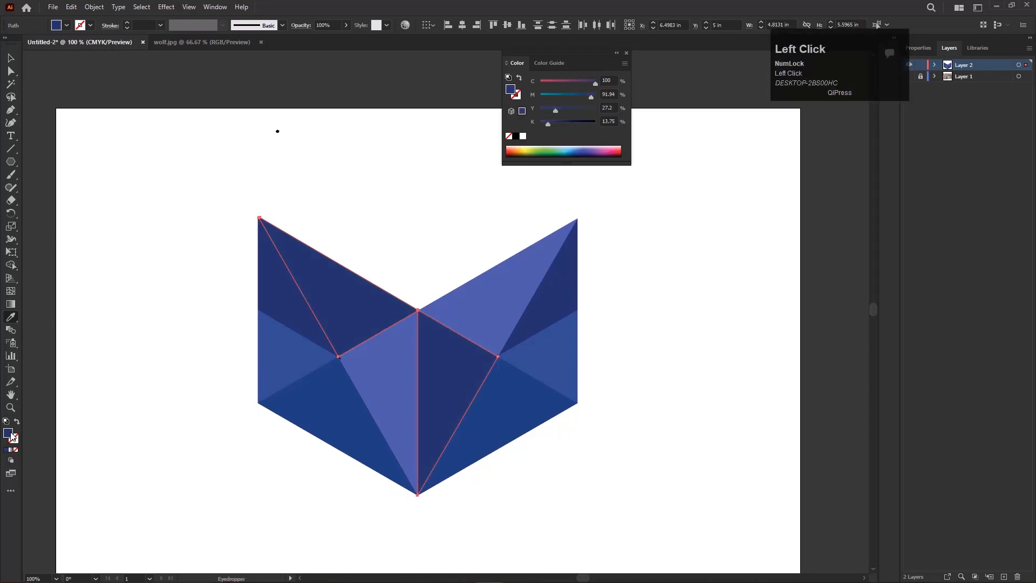
left_click_drag(127, 239, 126, 235)
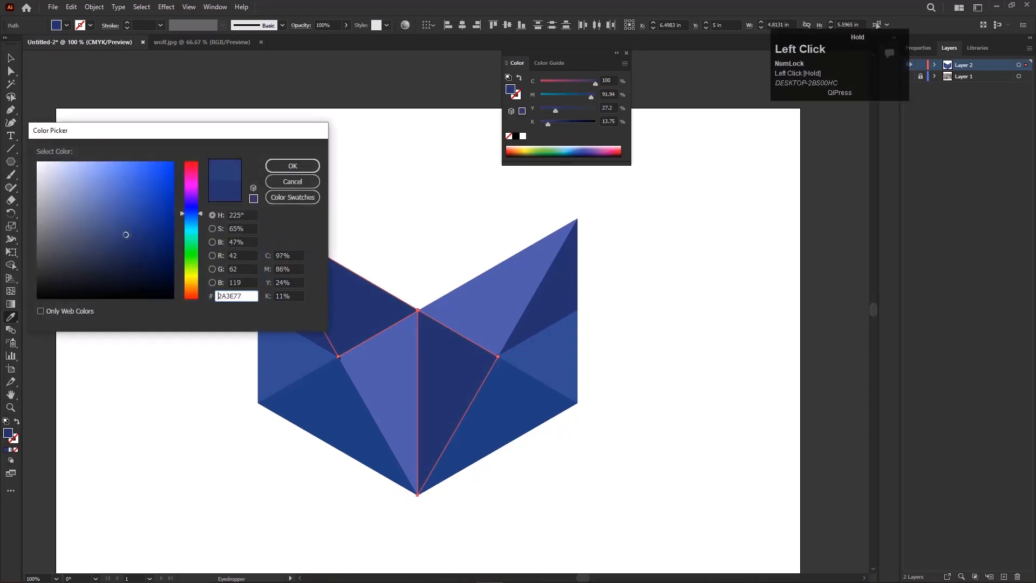
key("Return")
Recolour the left muzzle and right inner ear triangles to #385084, starting from the left inner ear's sampled fill.
key("v")
left_click(398, 370)
left_click(465, 317, "shift")
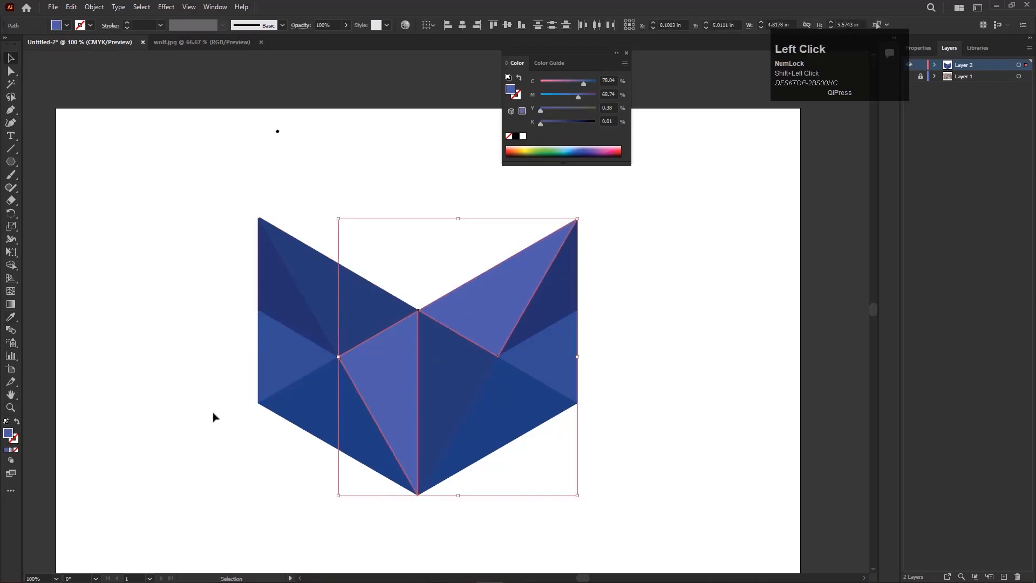
key("i")
left_click(329, 290)
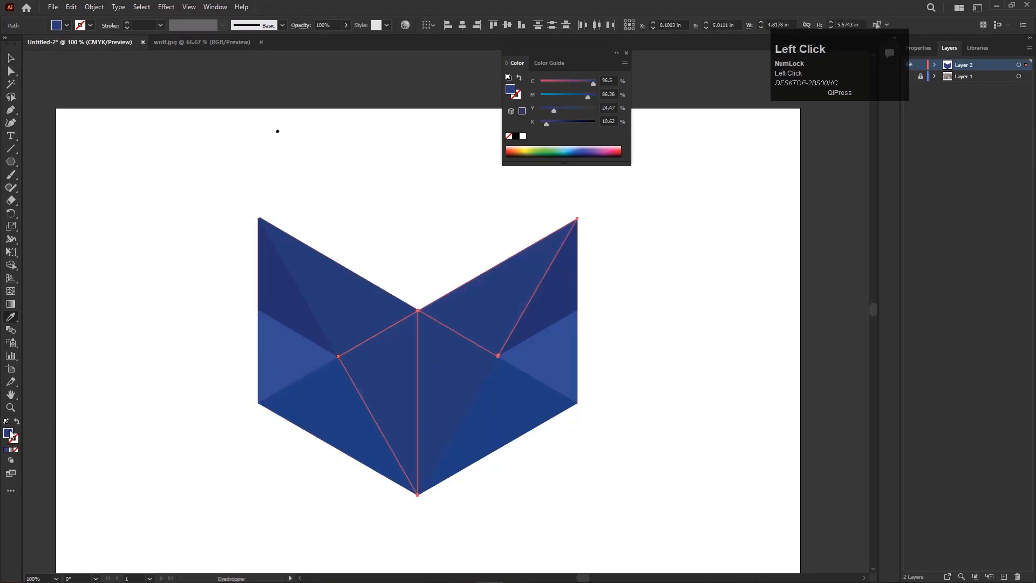
double_click(9, 433)
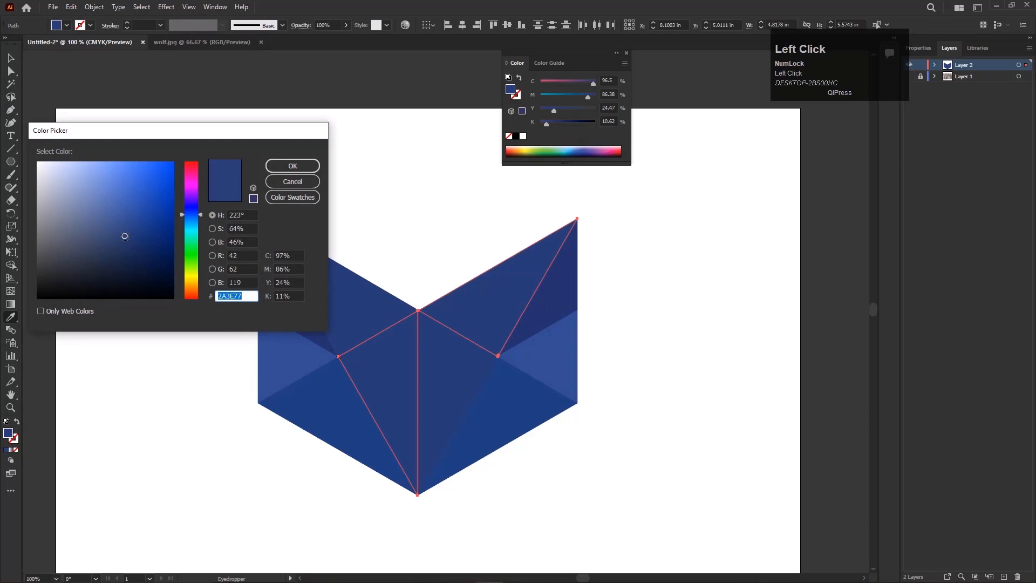
left_click_drag(125, 236, 116, 228)
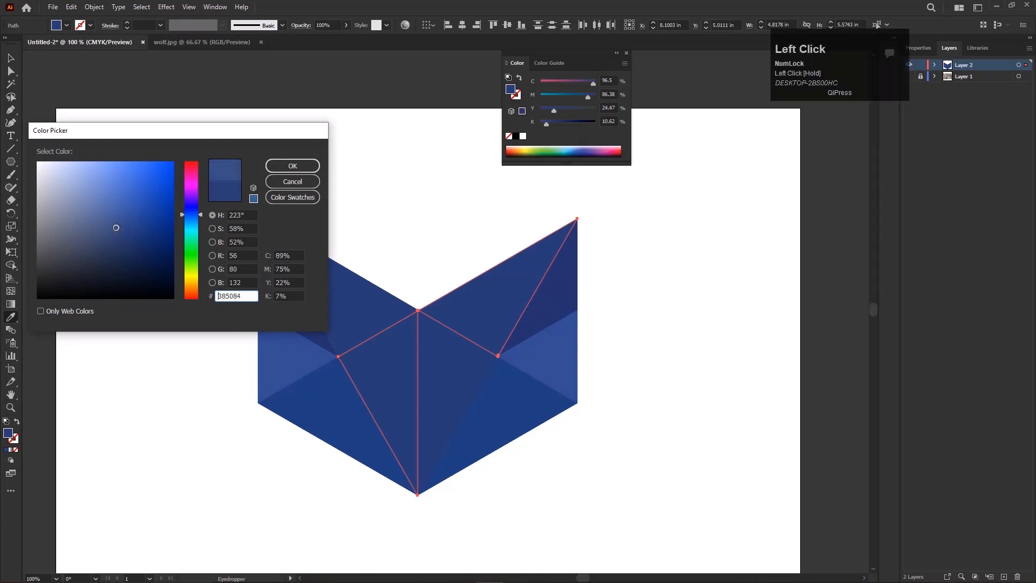
key("Return")
left_click(11, 59)
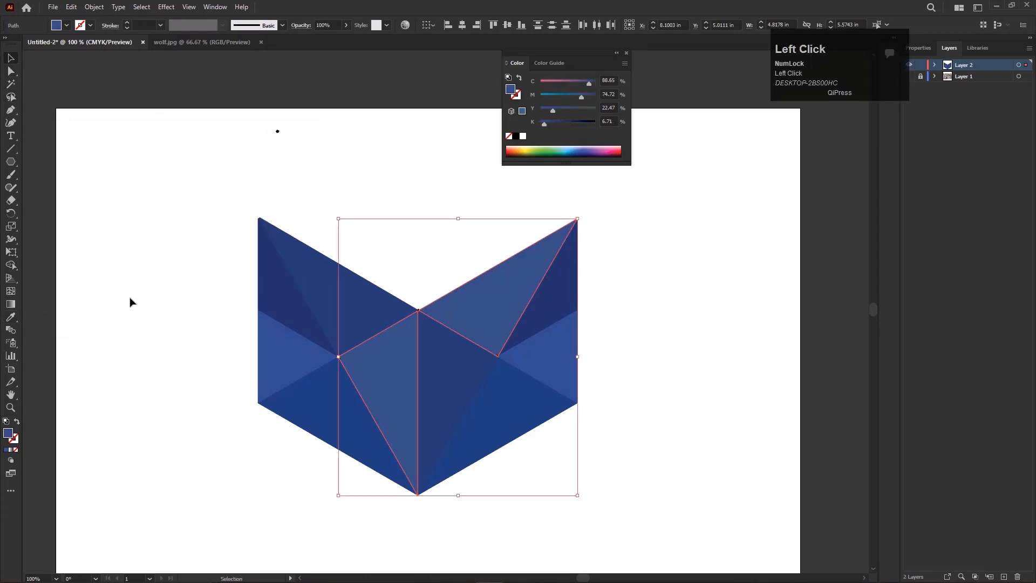
left_click(131, 308)
Recolour both outer cheek triangles below the ears to #37497C, starting from the outer ear's sampled dark blue.
scroll(612, 432, "down", 1)
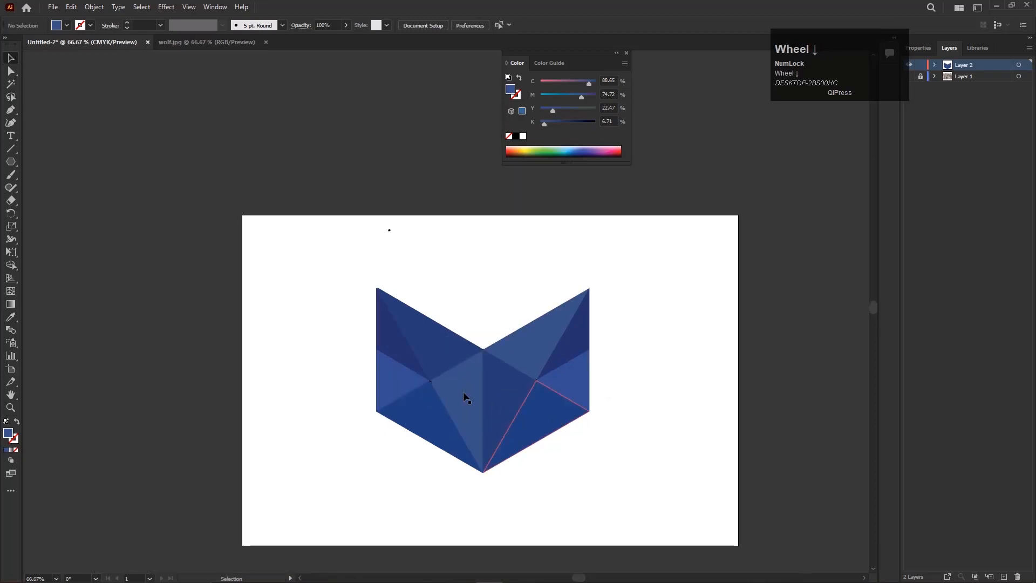
left_click(414, 382)
left_click(585, 385, "shift")
scroll(584, 385, "up", 1)
key("i")
left_click(546, 350)
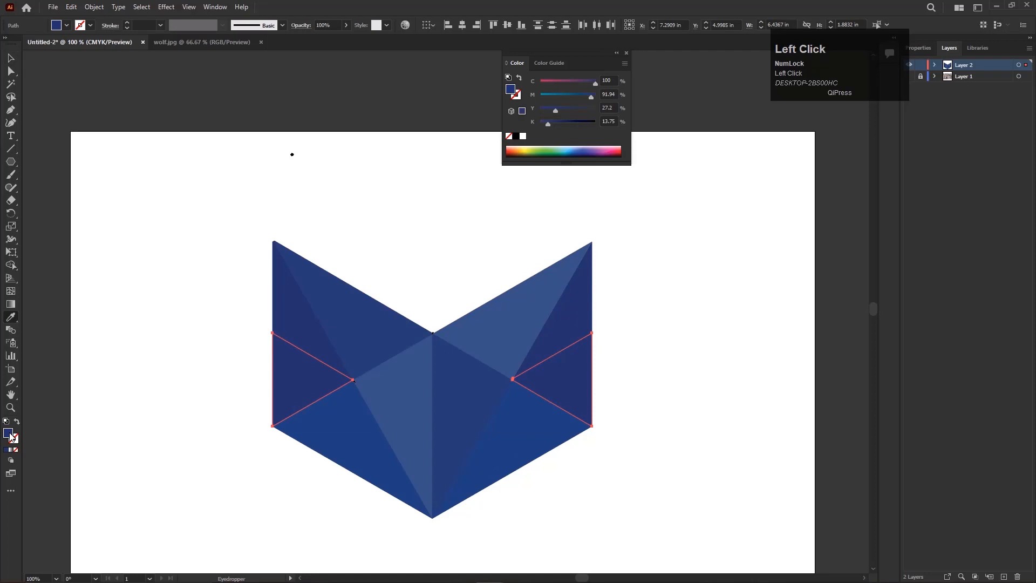
double_click(9, 434)
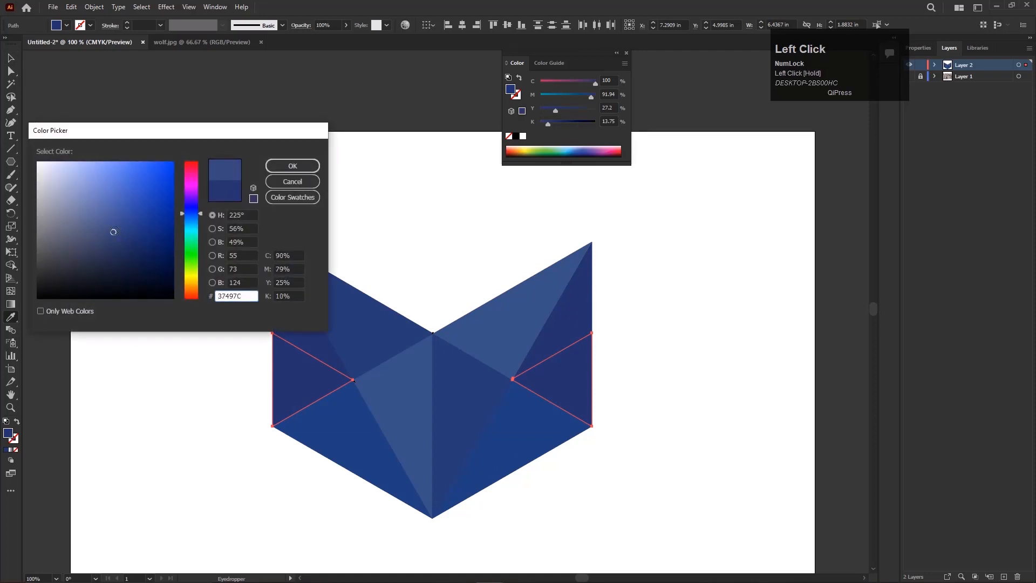
key("Return")
left_click(11, 58)
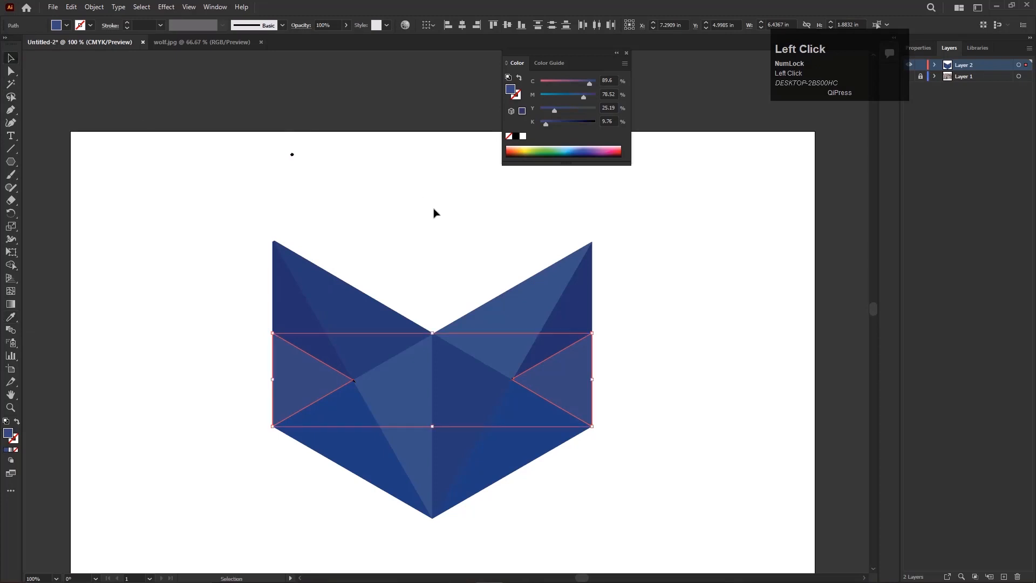
left_click(711, 461)
Recolour both lower cheek triangles to #304677, starting from the right muzzle triangle's sampled fill.
scroll(523, 444, "down", 1)
scroll(564, 449, "up", 2)
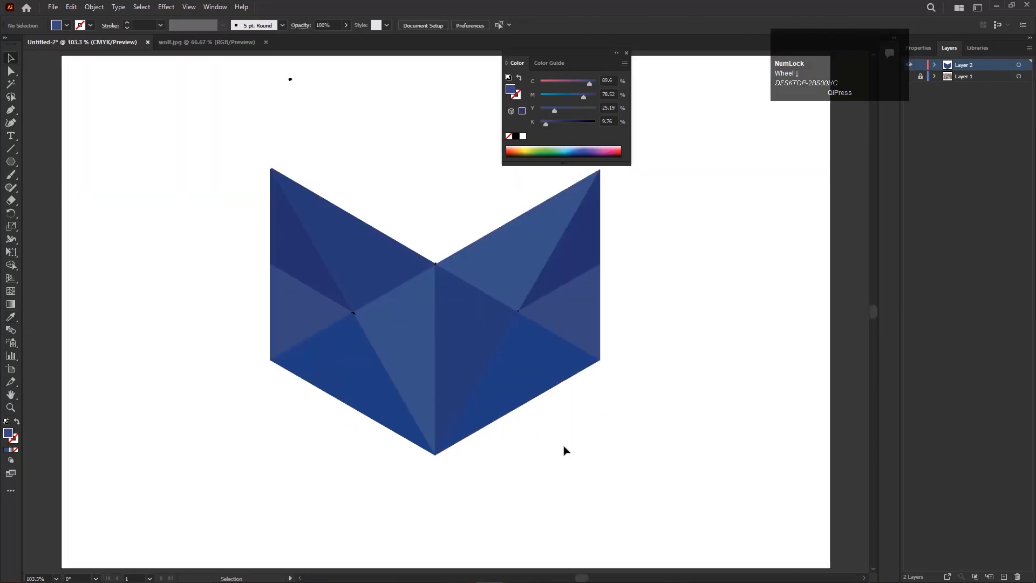
left_click_drag(516, 405, 492, 413)
left_click(492, 413)
left_click(347, 404, "shift")
key("i")
left_click(419, 373)
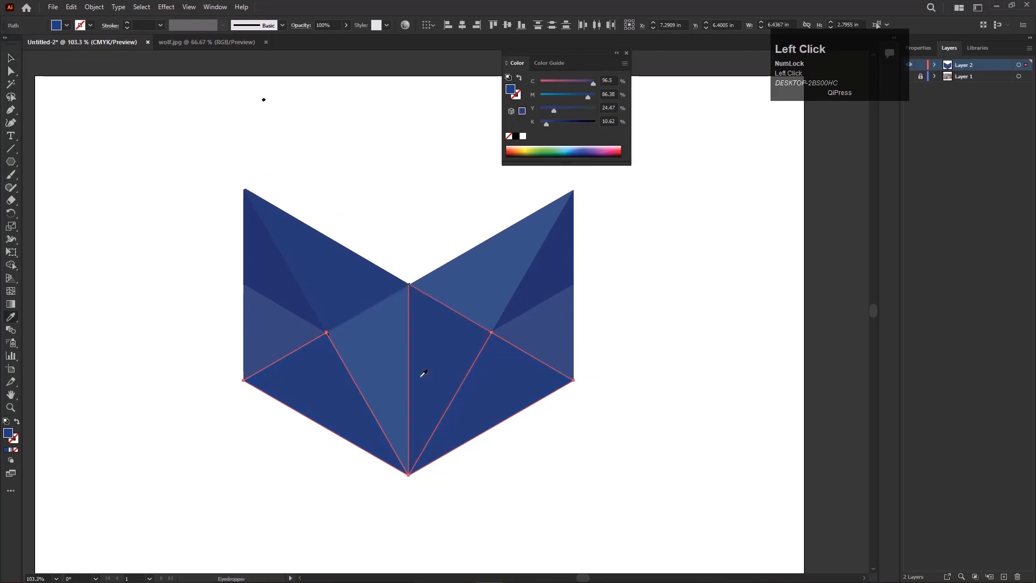
double_click(8, 433)
left_click_drag(125, 236, 127, 239)
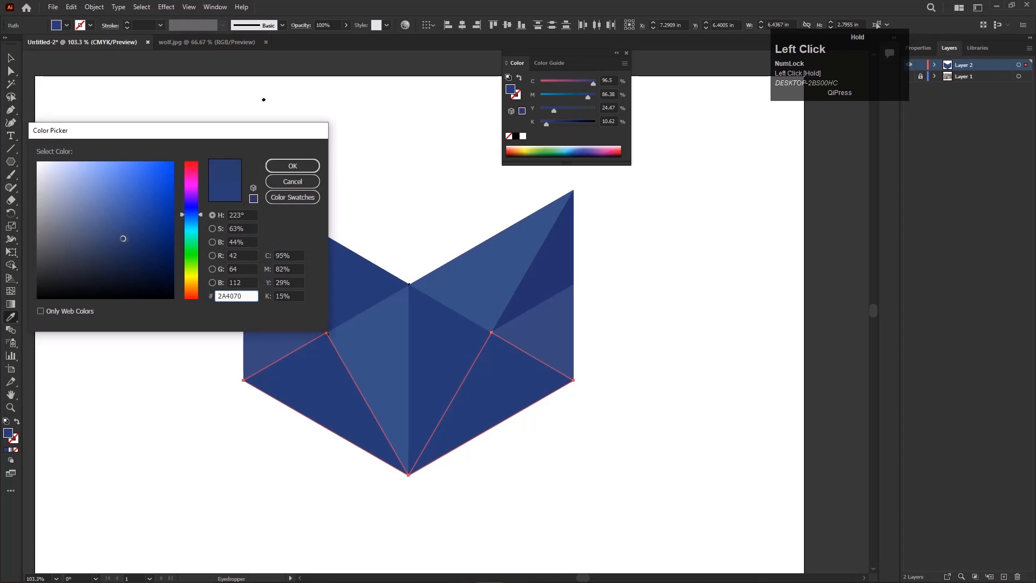
key("Return")
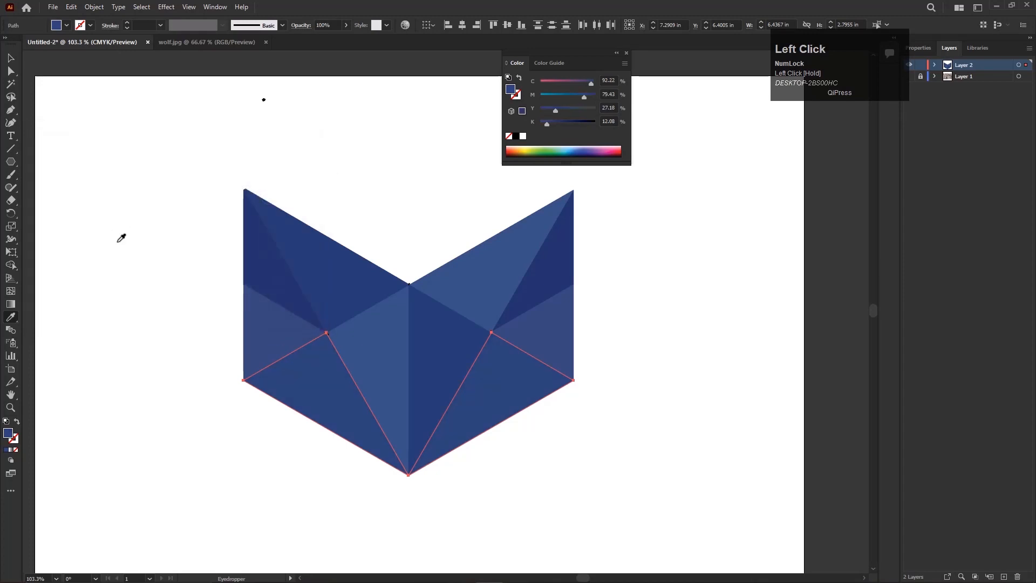
Try a greyer blue of about C 87, M 71, Y 29, K 12 on both lower cheek triangles, and undo the change.
double_click(8, 433)
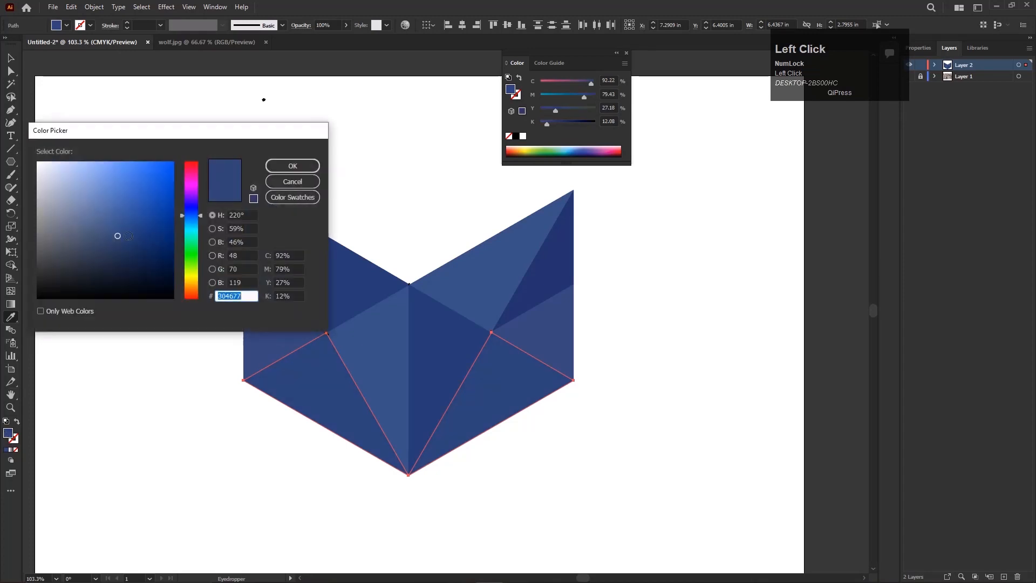
left_click_drag(116, 236, 112, 233)
key("Return")
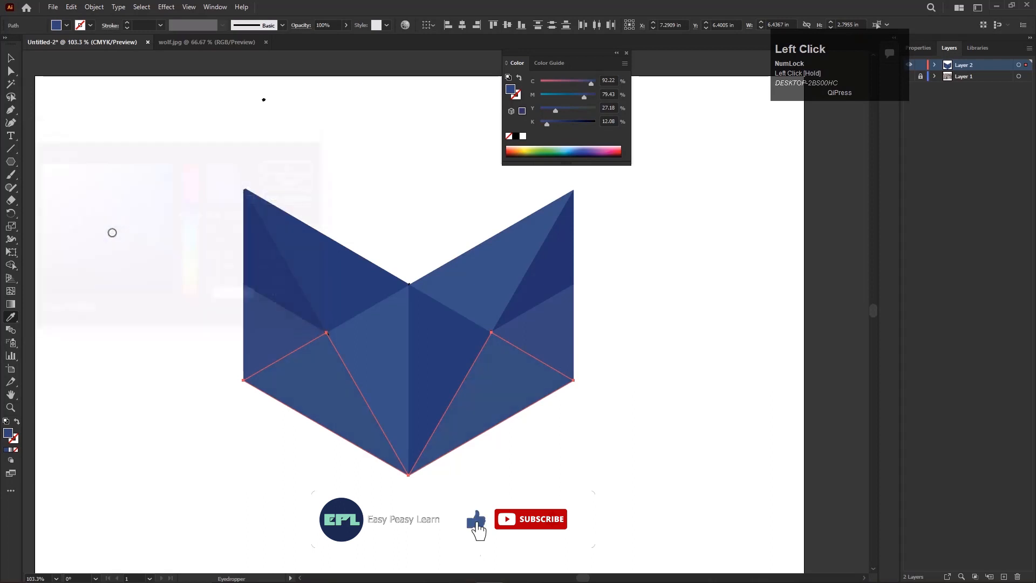
left_click(10, 59)
left_click(346, 169)
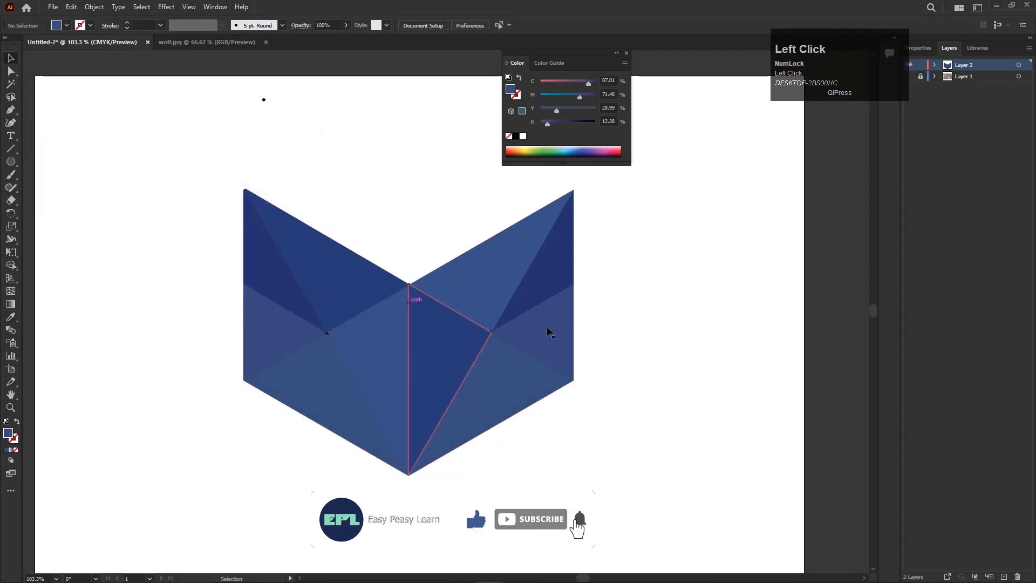
scroll(490, 400, "down", 1)
key("ctrl+z")
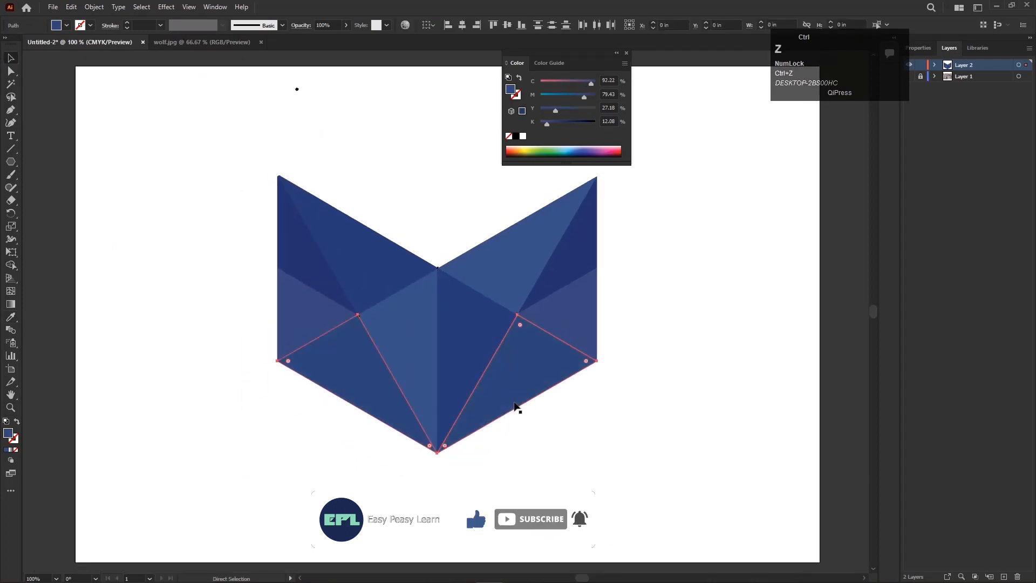
left_click(604, 449)
left_click_drag(553, 487, 518, 525)
scroll(487, 364, "down", 1)
scroll(492, 378, "up", 1)
key("ctrl+0")
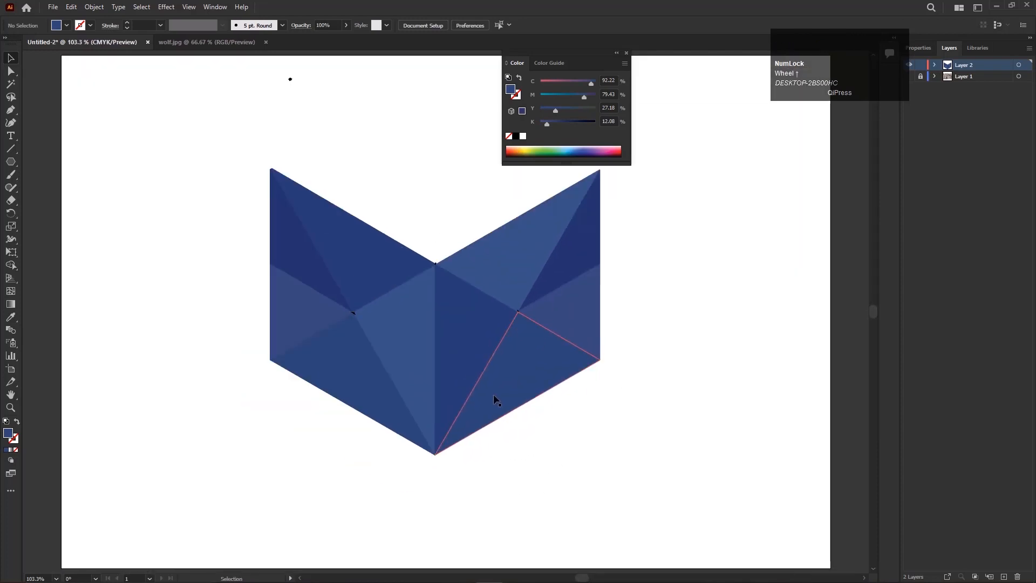
scroll(687, 199, "up", 1)
scroll(688, 199, "down", 1)
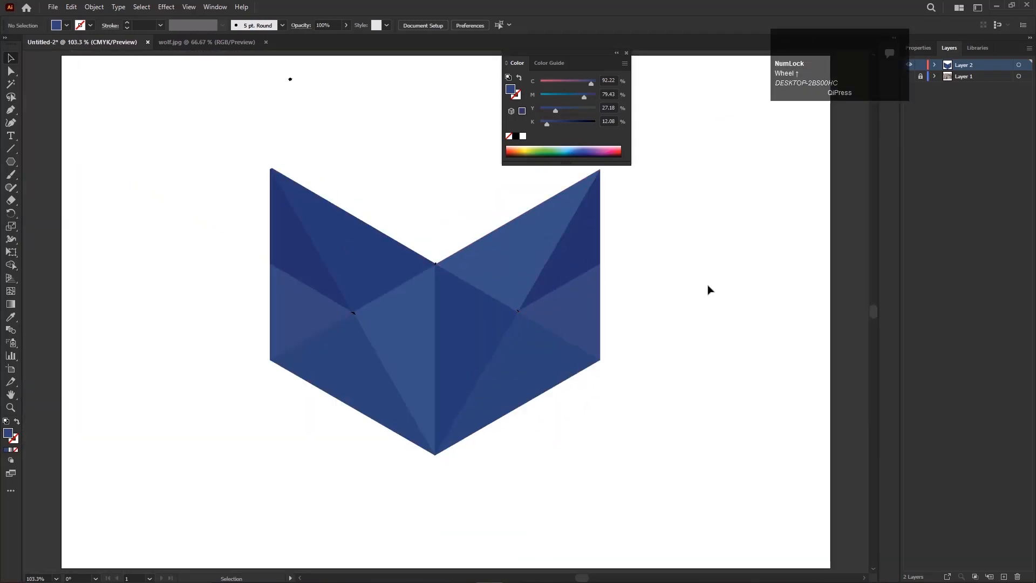